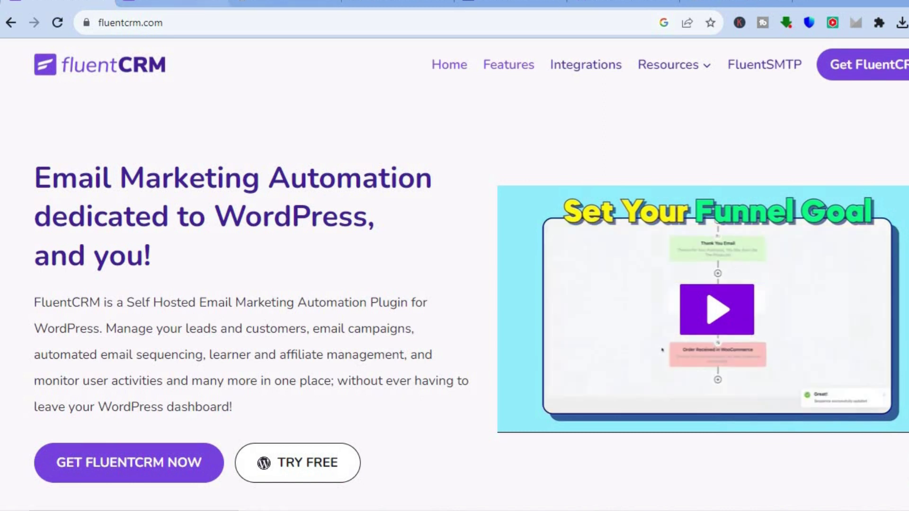
click(150, 2)
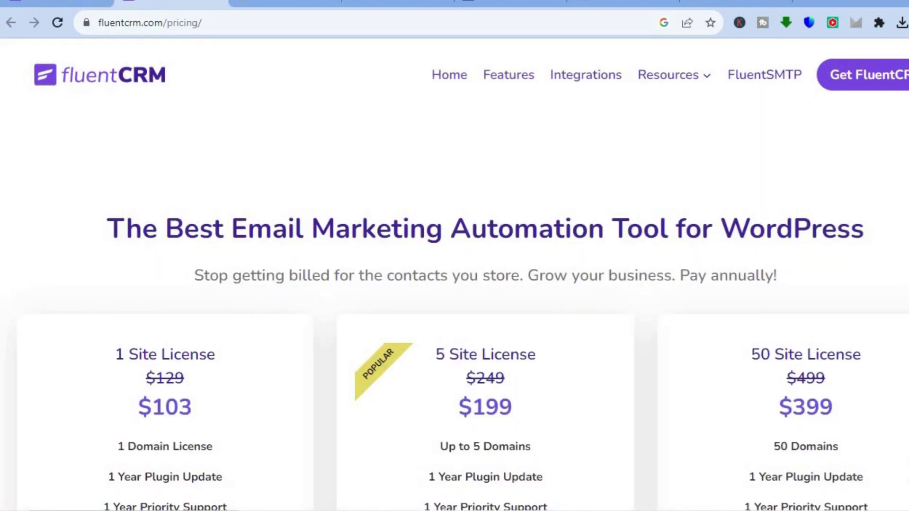
scroll(455, 284, down, 4)
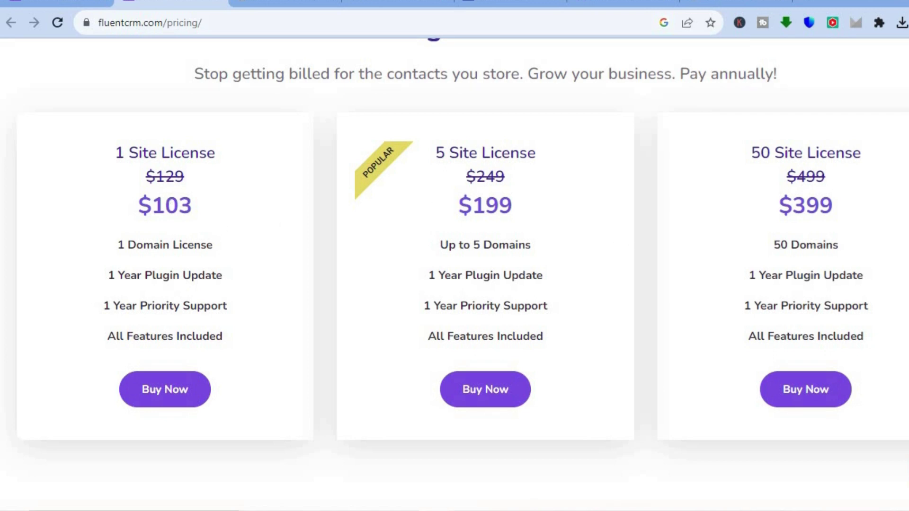
scroll(464, 254, up, 1)
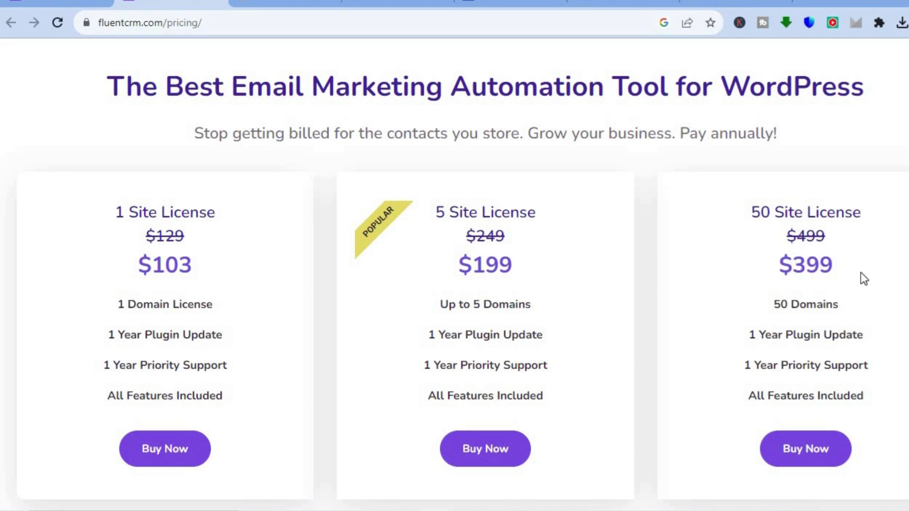
scroll(463, 255, up, 3)
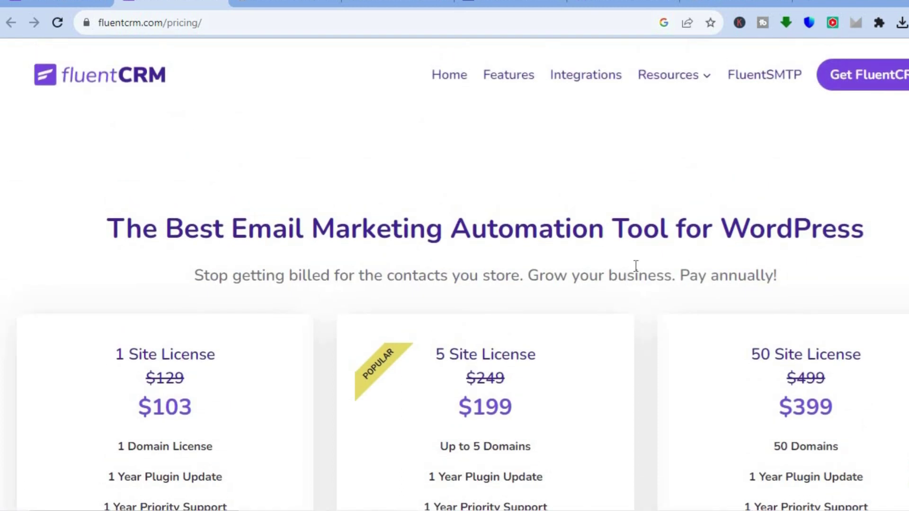
click(28, 4)
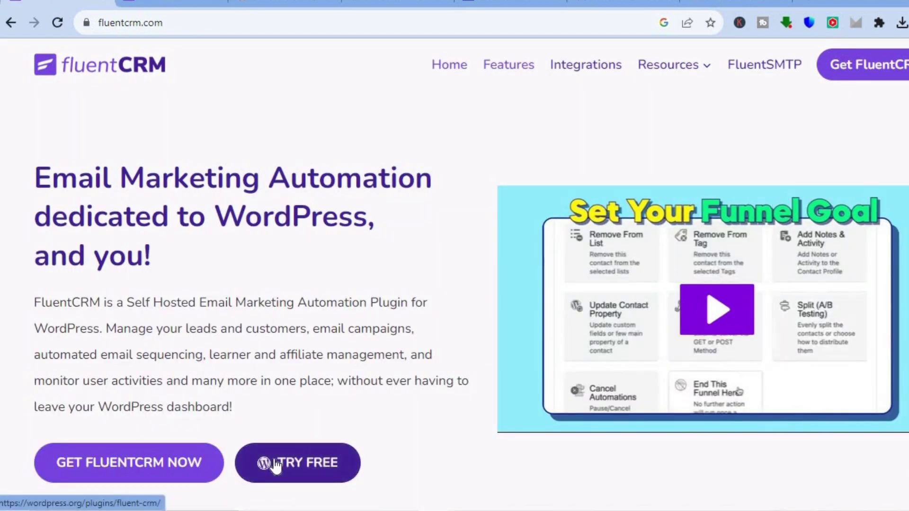
Download the FluentCRM 2.8.34 plugin zip from WordPress.org and return to the WordPress dashboard.
click(275, 4)
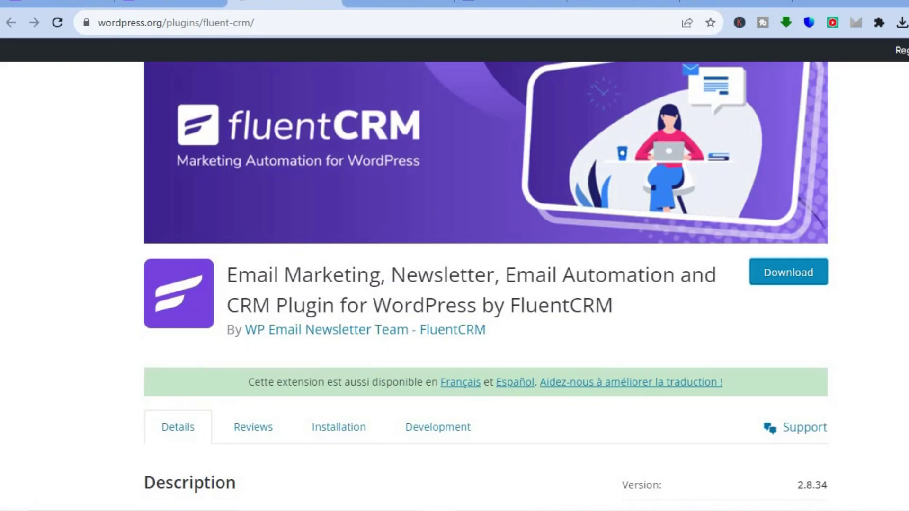
scroll(455, 256, up, 3)
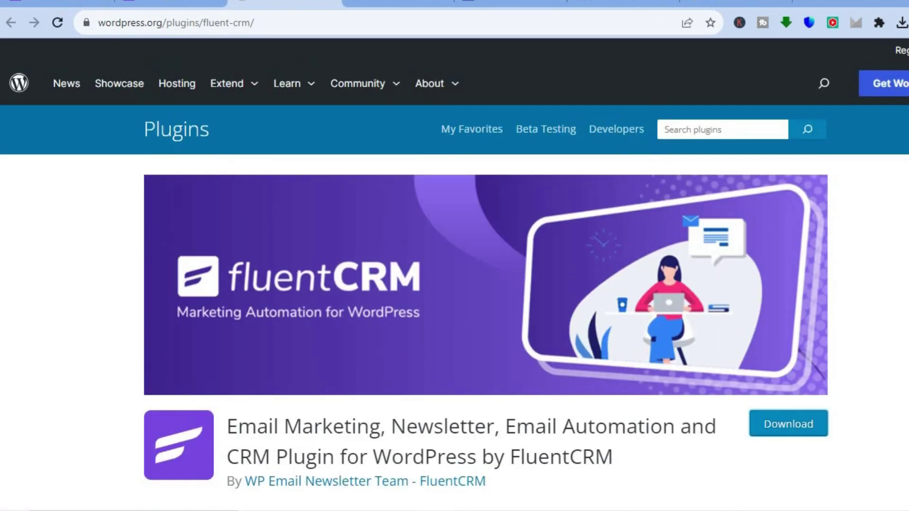
scroll(454, 256, down, 8)
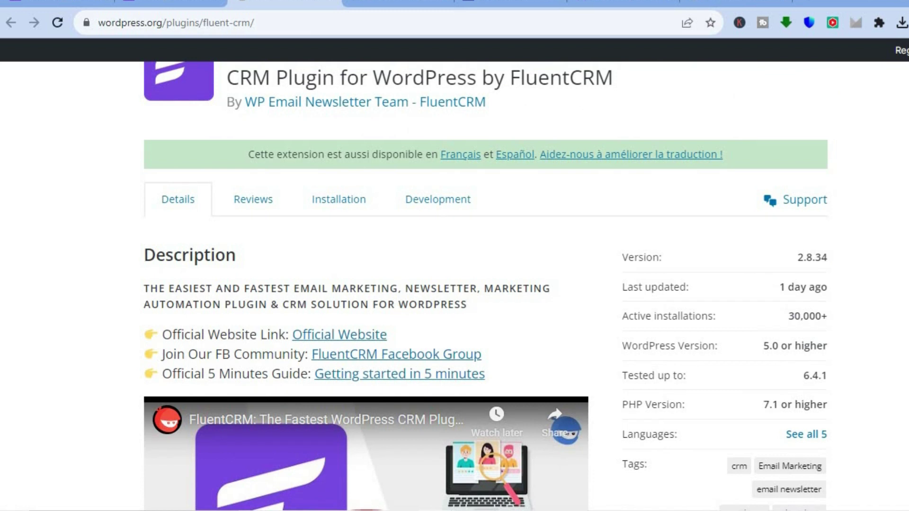
scroll(455, 284, down, 10)
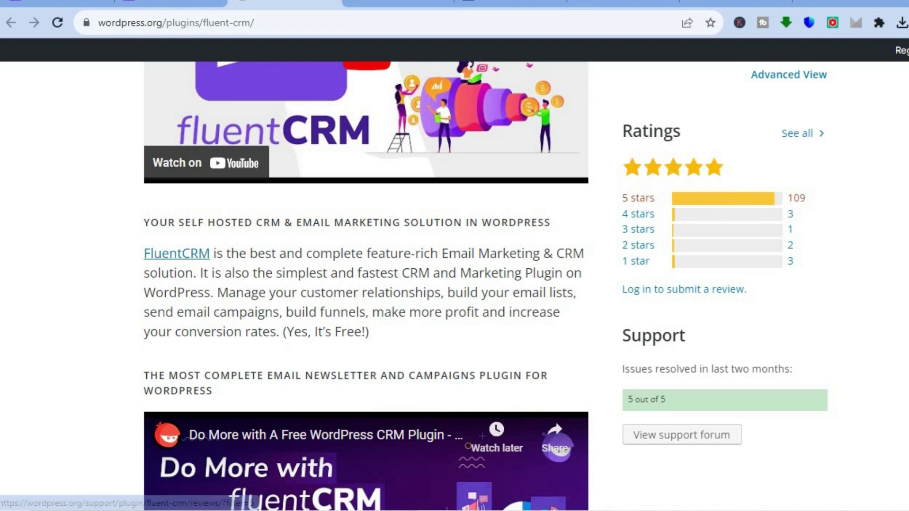
scroll(725, 199, down, 6)
scroll(487, 284, up, 10)
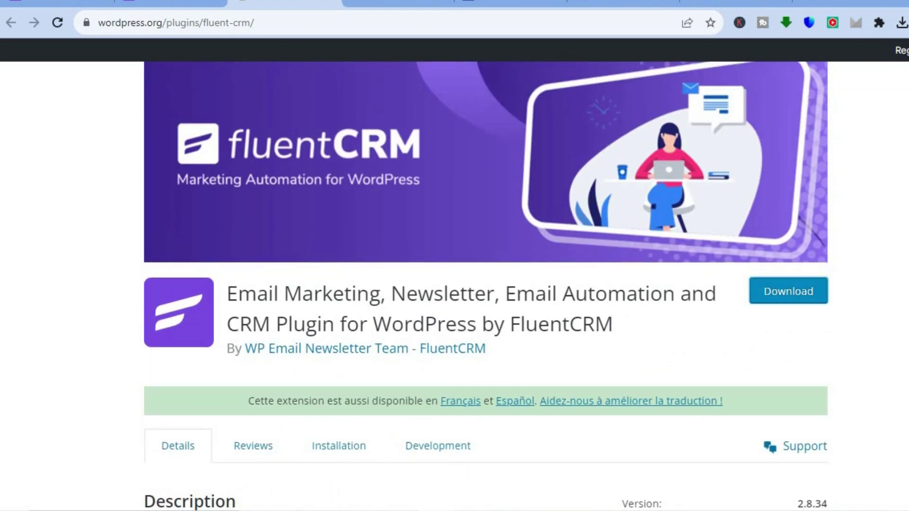
click(799, 303)
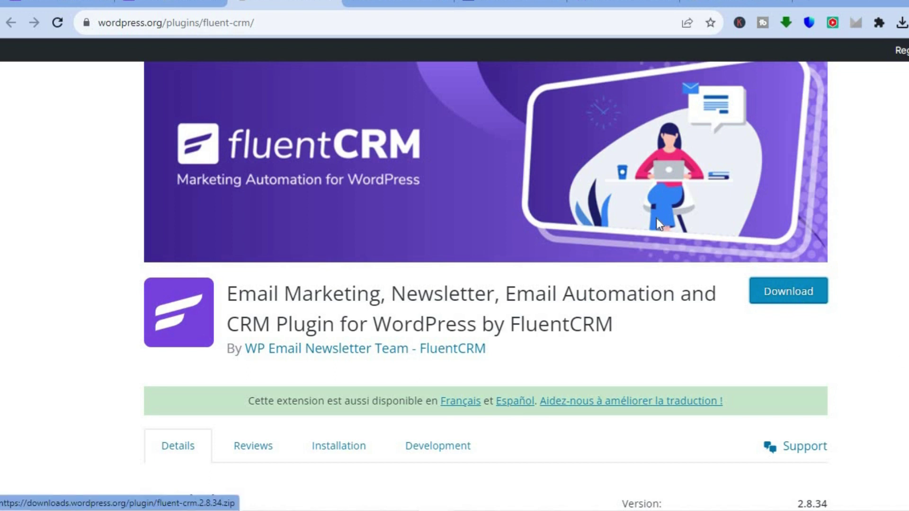
click(701, 1)
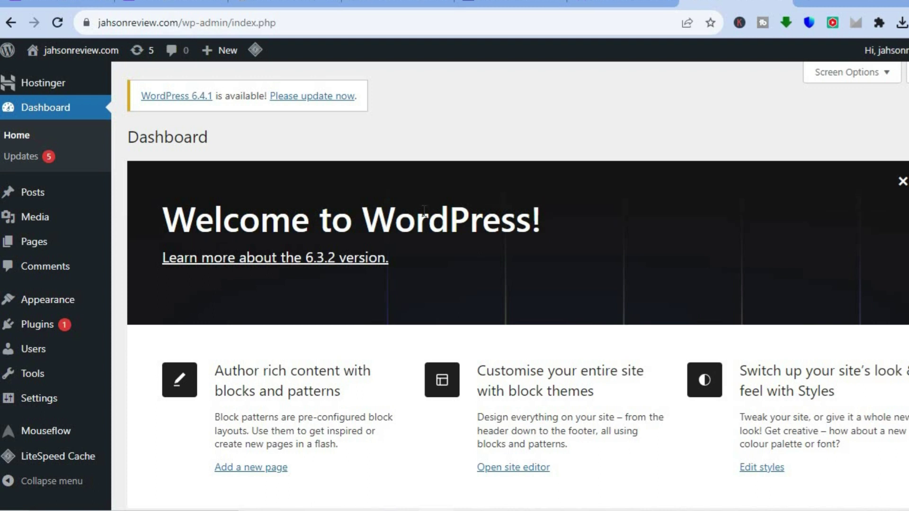
Select fluent-crm.2.8.34.zip in the Plugins > Add New > Upload Plugin form.
click(20, 334)
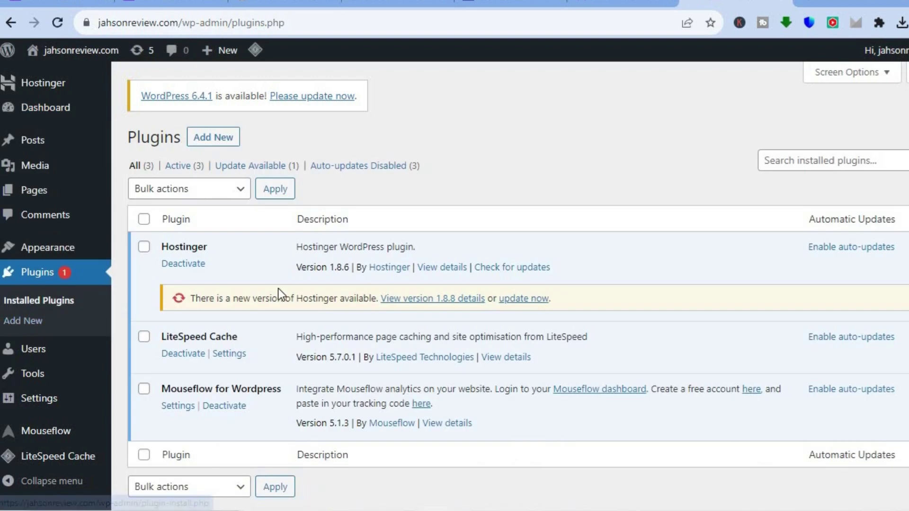
click(213, 139)
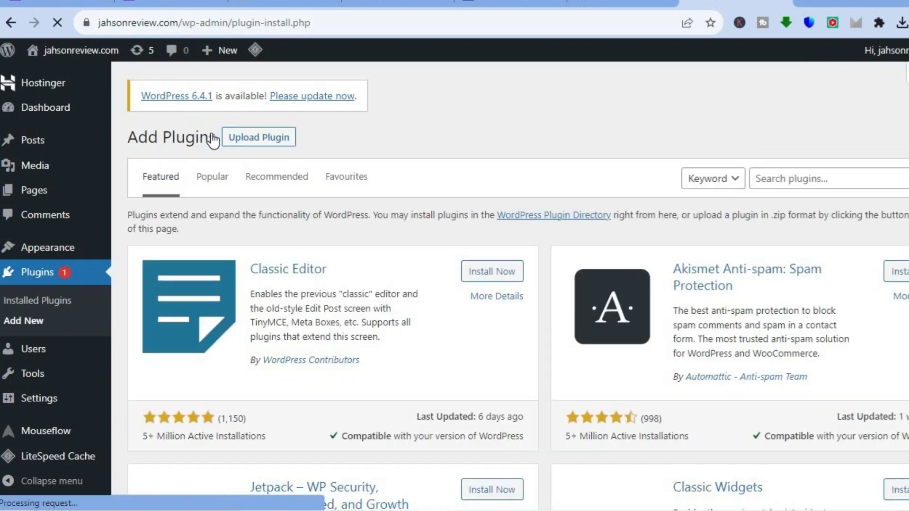
click(262, 139)
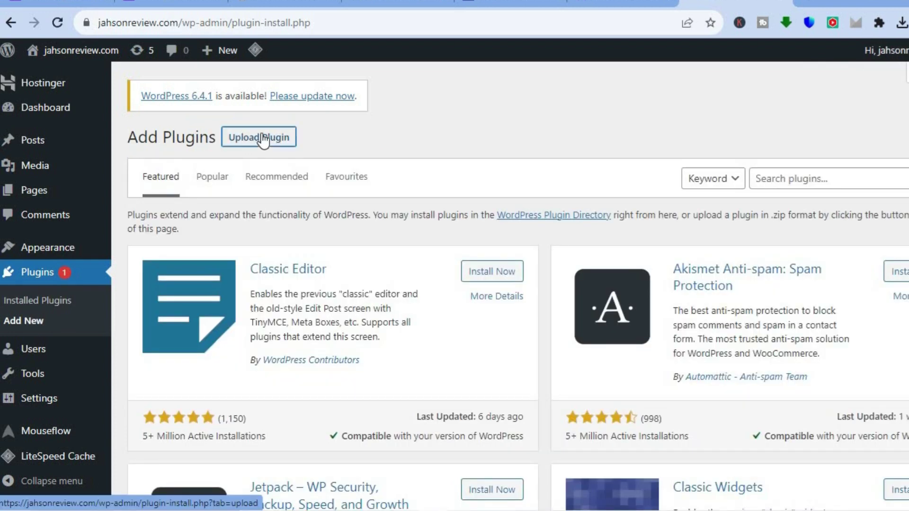
click(456, 268)
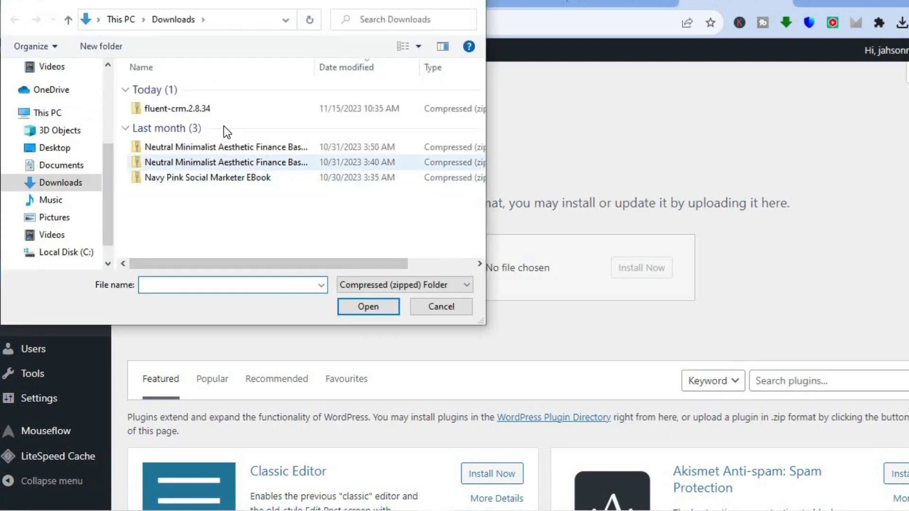
click(217, 109)
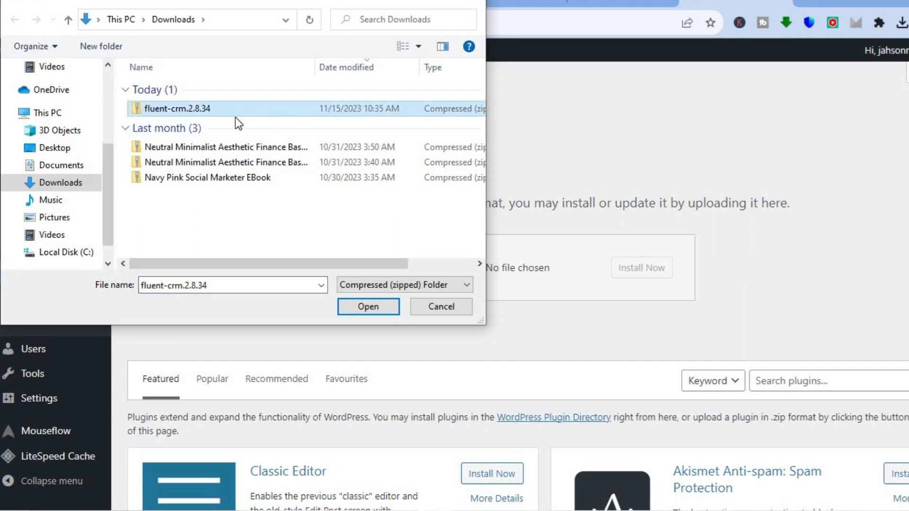
click(371, 309)
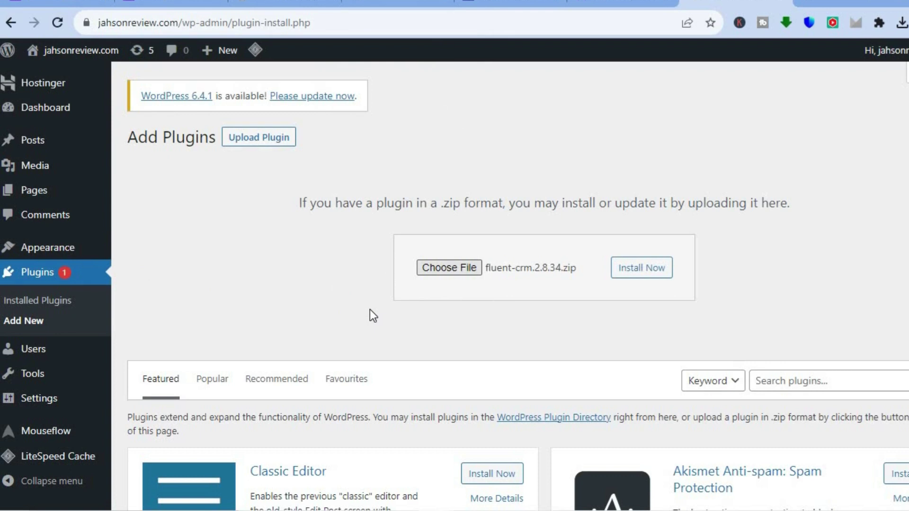
Install and activate the uploaded FluentCRM plugin, then open FluentCRM from the sidebar.
click(639, 268)
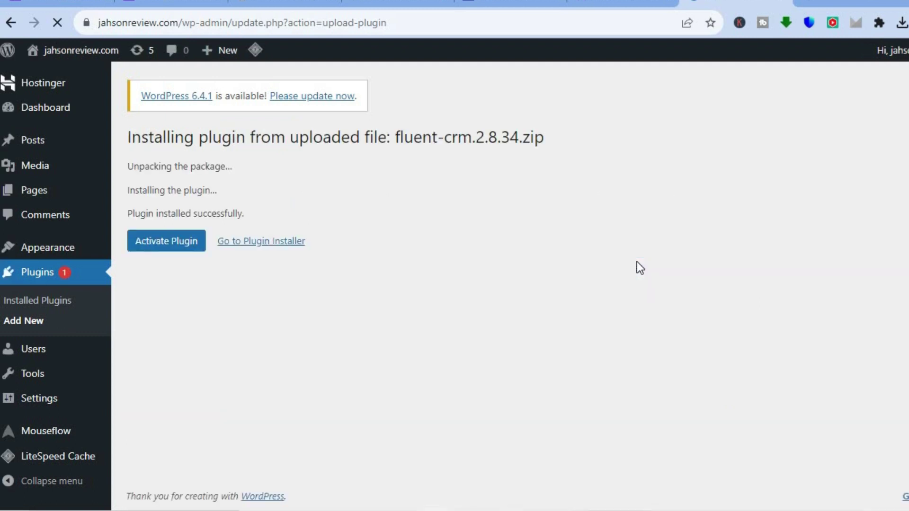
click(175, 247)
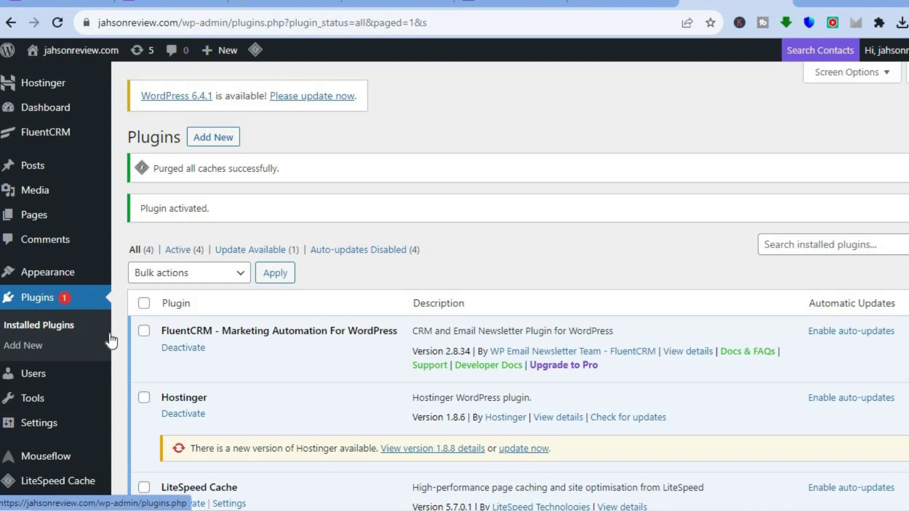
mouse_move(92, 380)
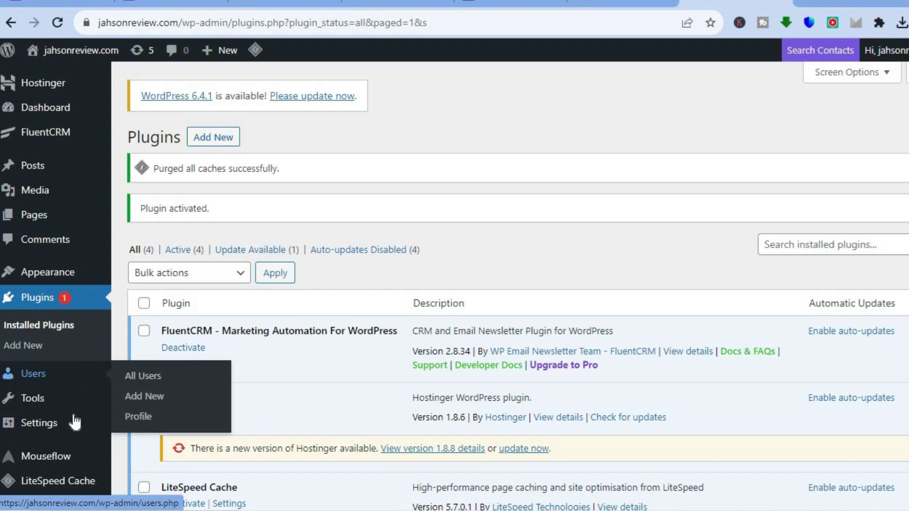
mouse_move(69, 425)
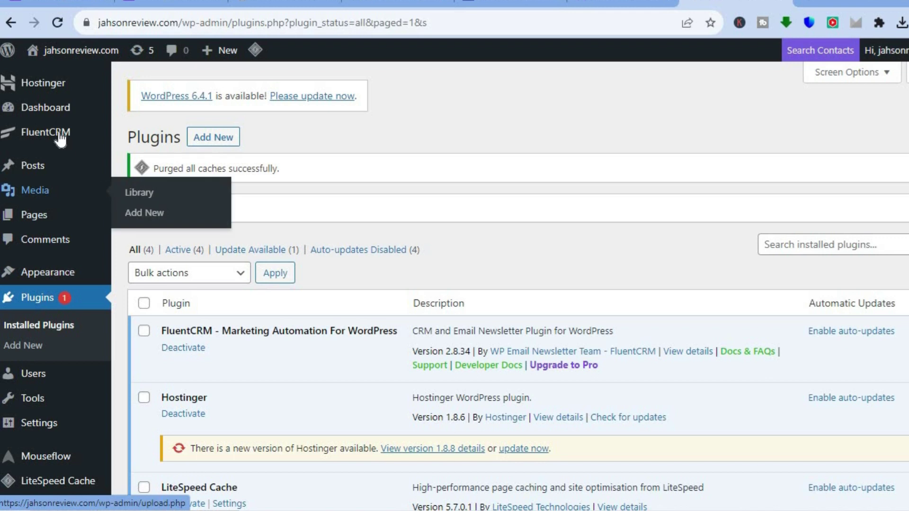
mouse_move(56, 135)
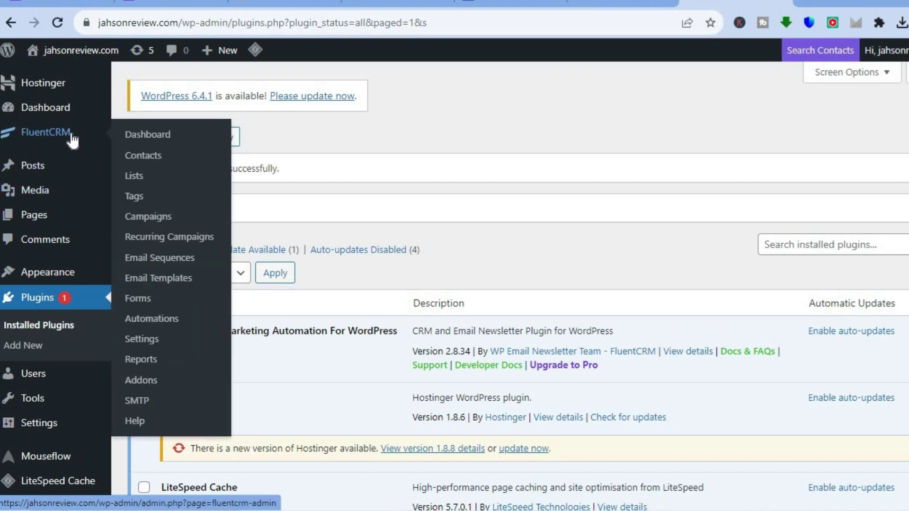
click(150, 135)
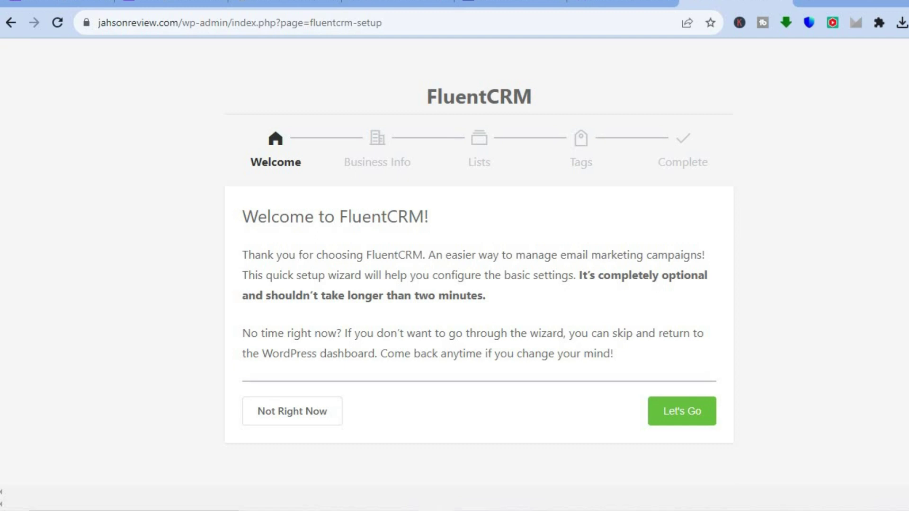
Choose Not Right Now on the setup wizard's welcome screen to reach the empty dashboard.
click(269, 410)
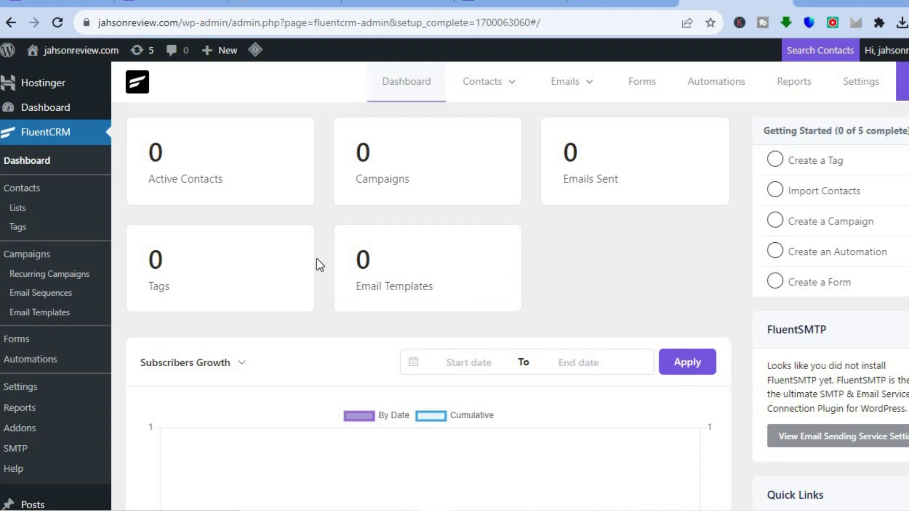
View the empty All Contacts list, then go to Emails > All Campaigns.
mouse_move(473, 85)
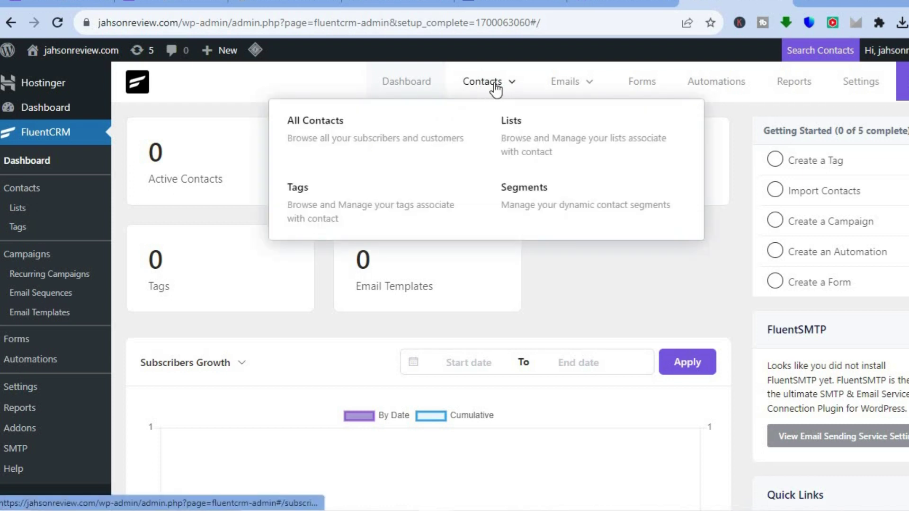
click(332, 131)
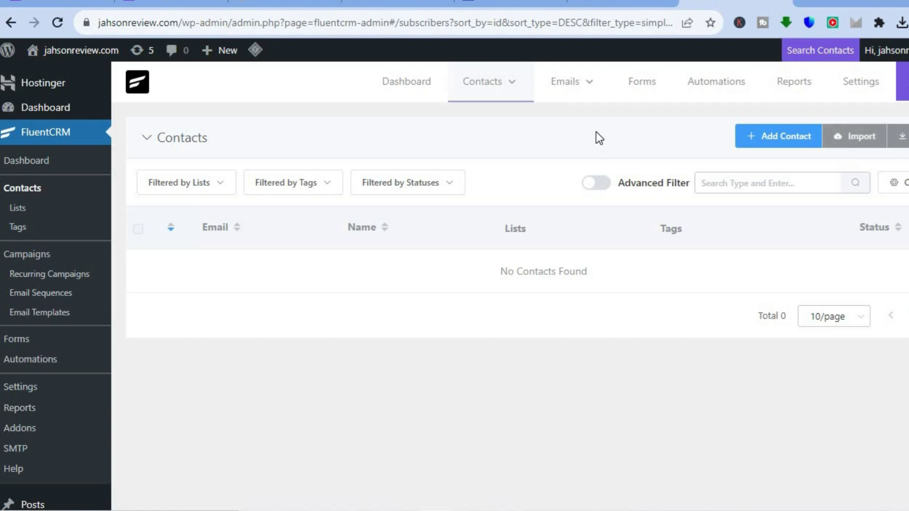
mouse_move(576, 85)
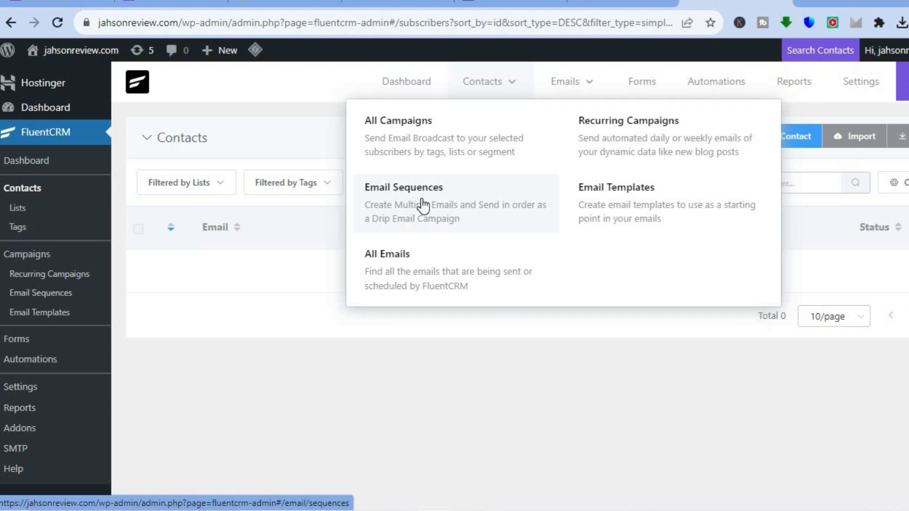
click(398, 129)
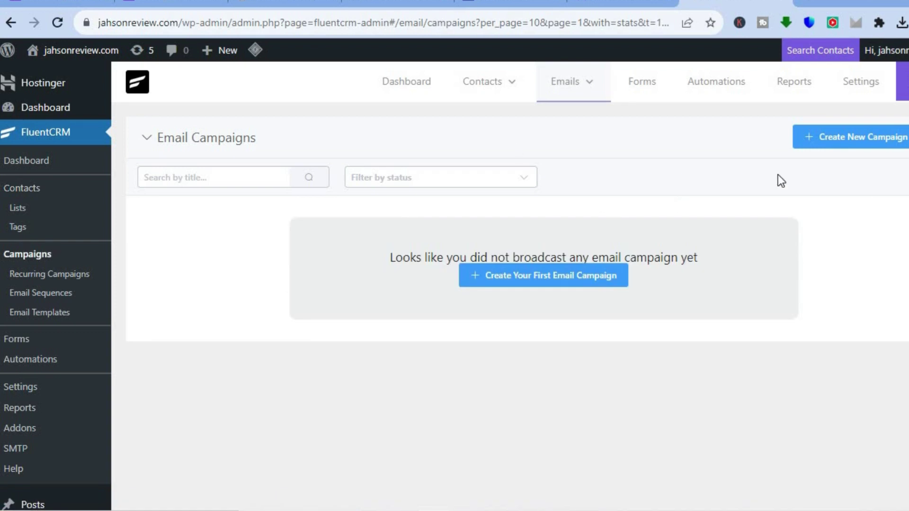
Create a new email campaign titled 'Test'.
click(821, 137)
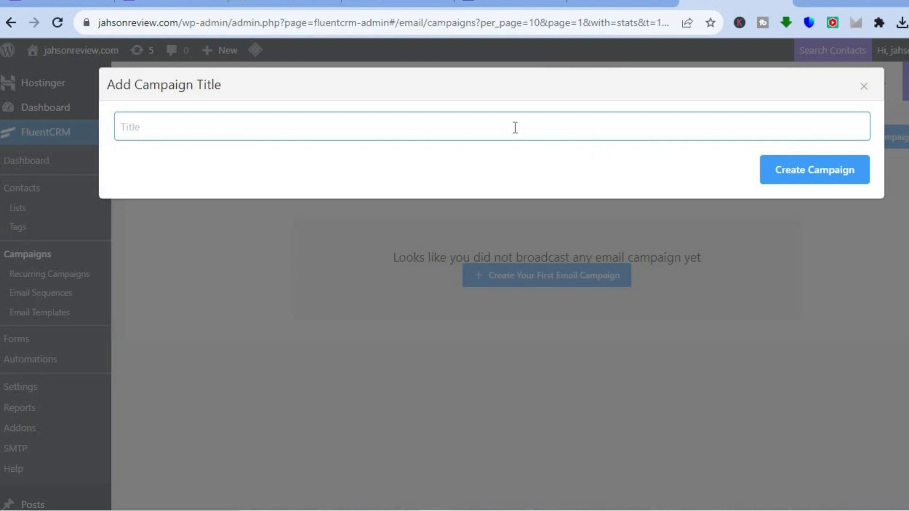
text(Test)
click(784, 172)
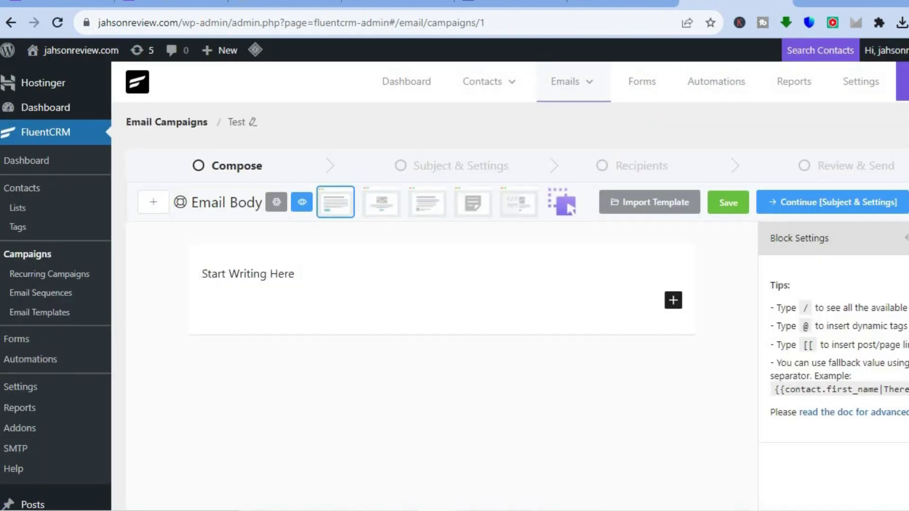
Add an empty paragraph below 'Start Writing Here' in the email body.
scroll(455, 284, down, 1)
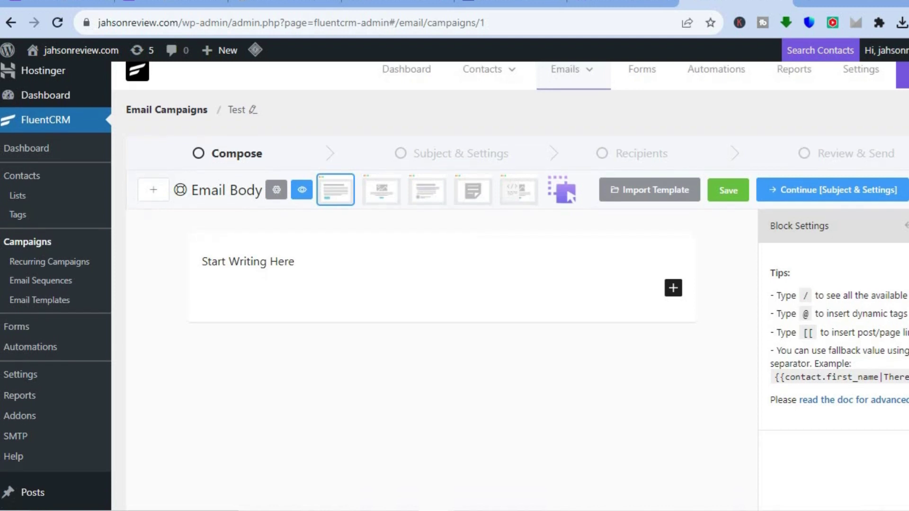
scroll(455, 284, down, 1)
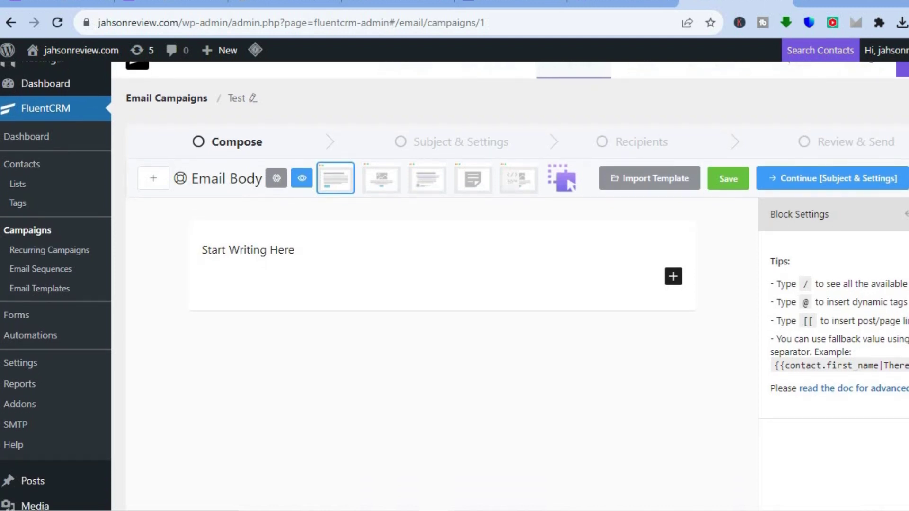
scroll(455, 284, down, 8)
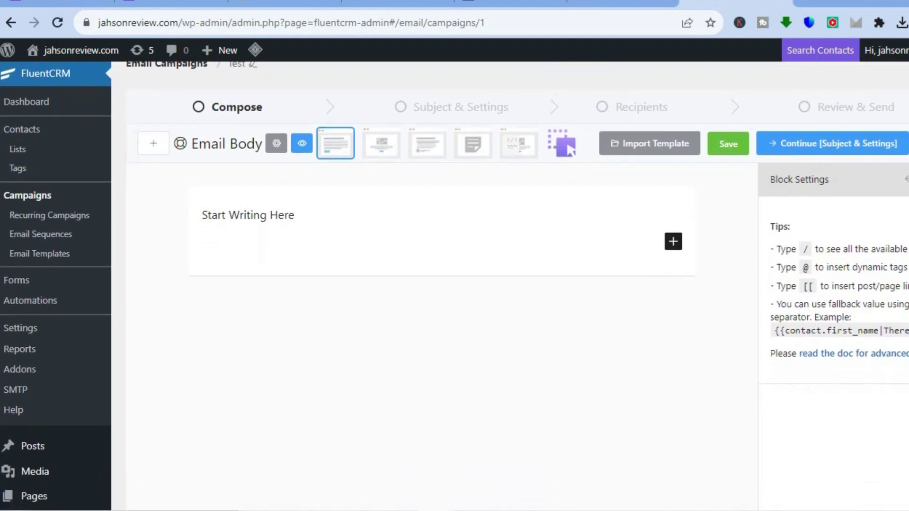
scroll(496, 252, down, 4)
scroll(496, 252, up, 5)
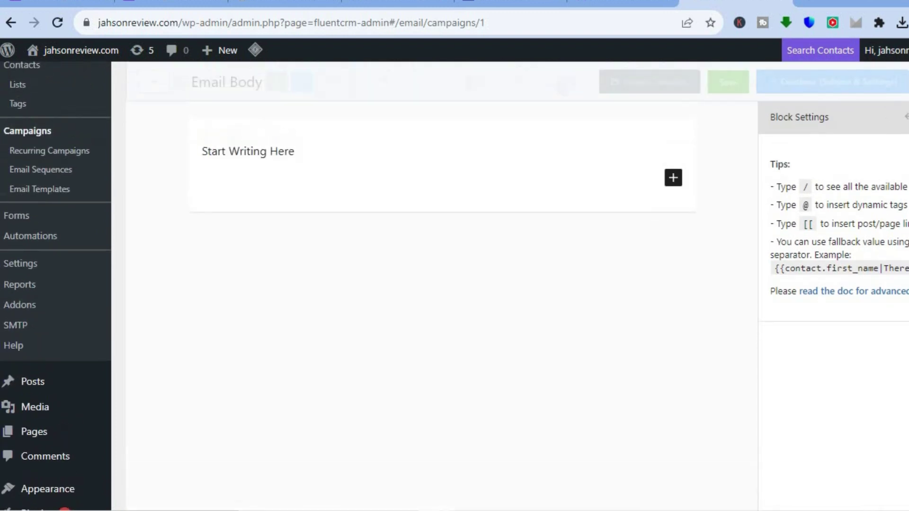
scroll(282, 173, up, 2)
click(487, 306)
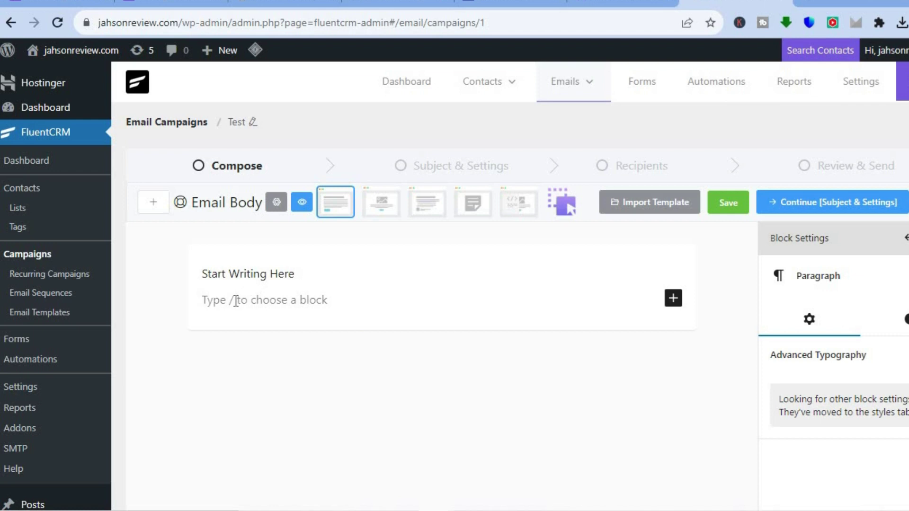
Type 'Simple Answers' in the new paragraph, fixing the stray capital N.
text(Simple ANswers)
click(257, 301)
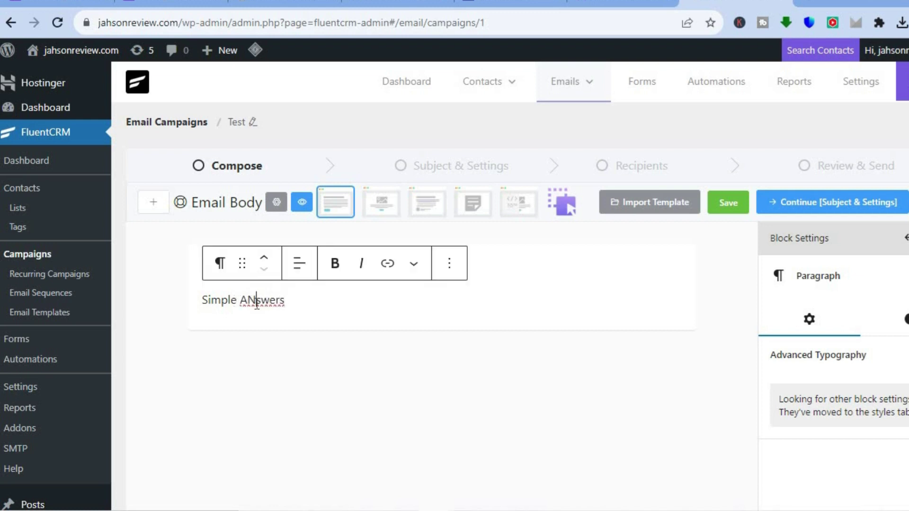
key(BackSpace)
text(n)
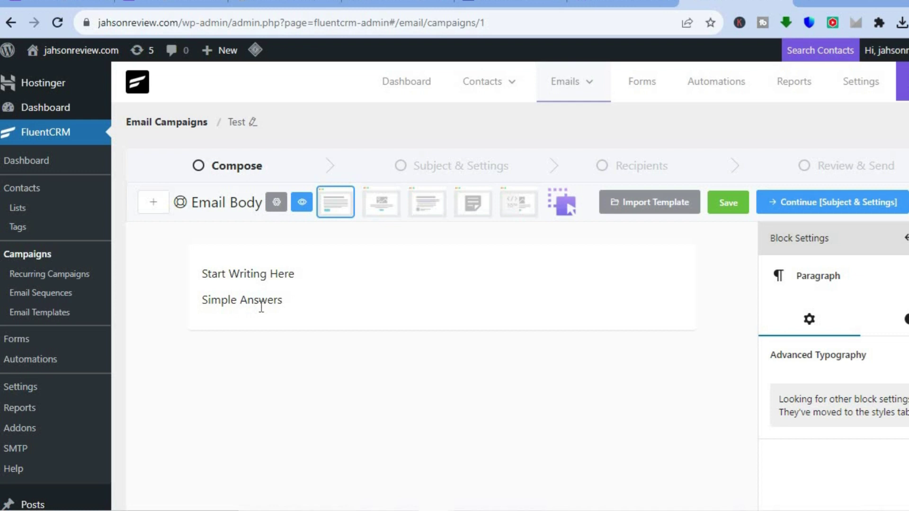
click(416, 300)
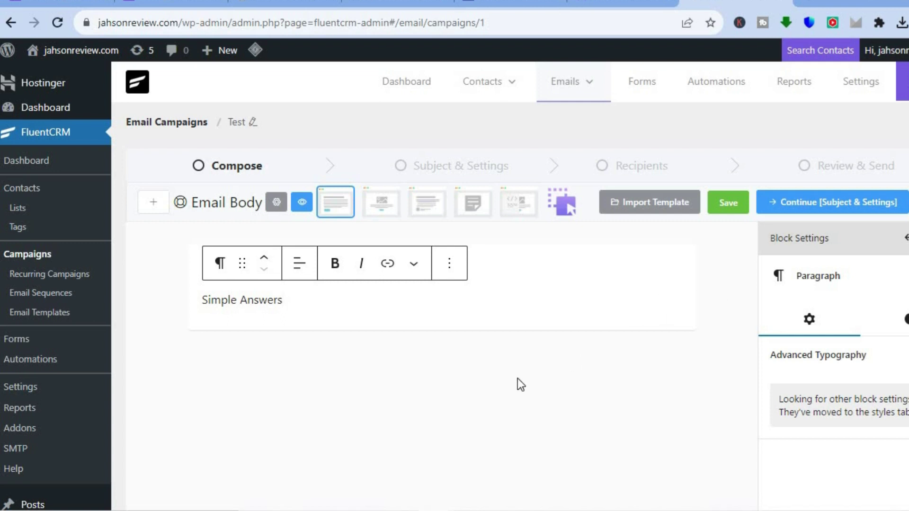
Insert an Image block and upload the Step by Step Beginner Guide thumbnail PNG.
click(153, 204)
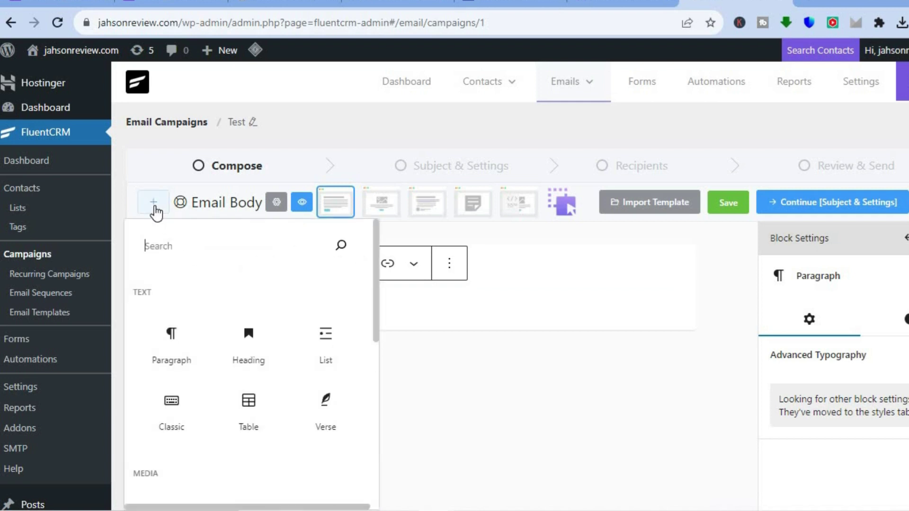
mouse_move(179, 205)
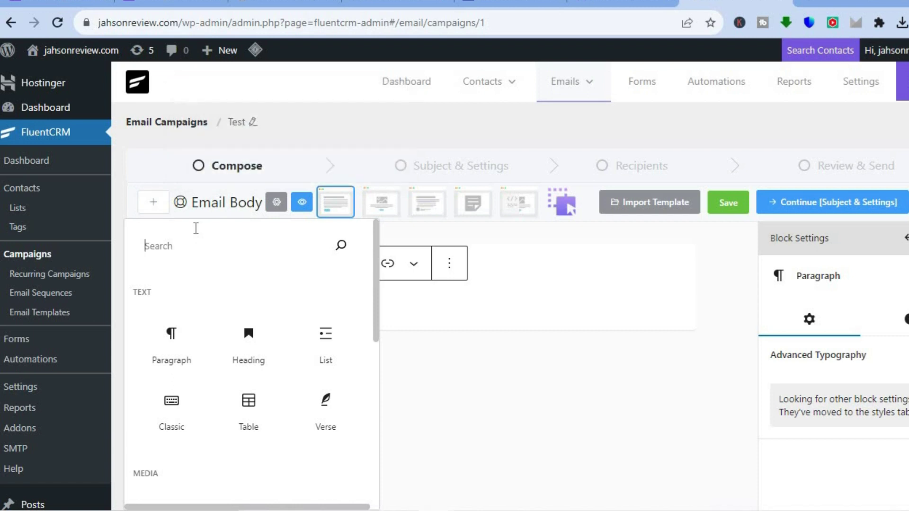
scroll(376, 279, down, 2)
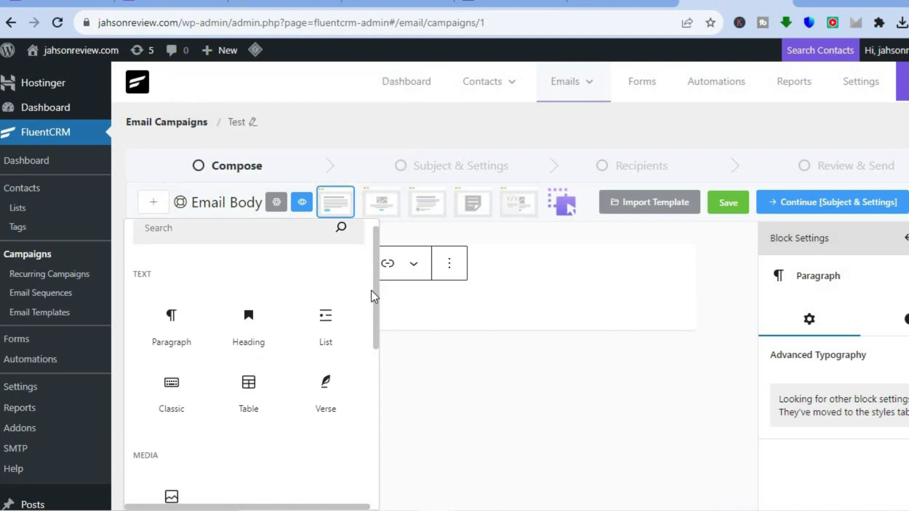
scroll(365, 381, down, 4)
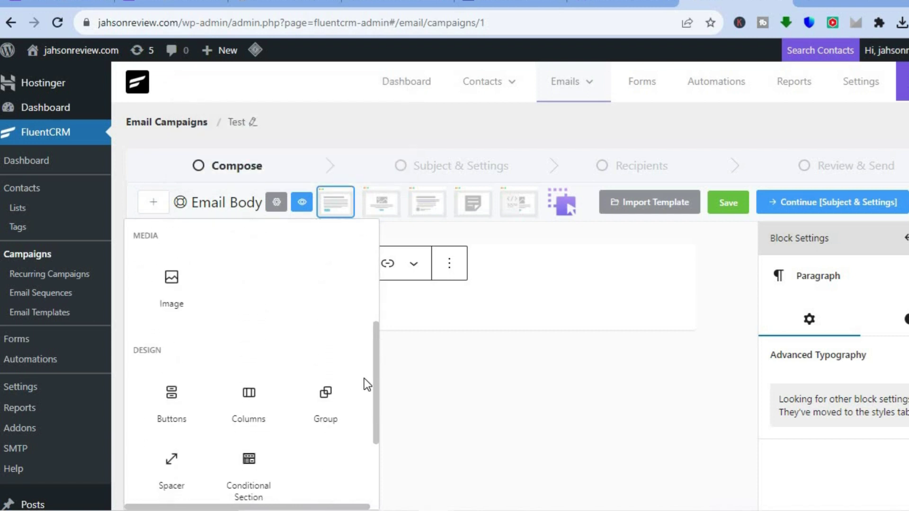
click(169, 281)
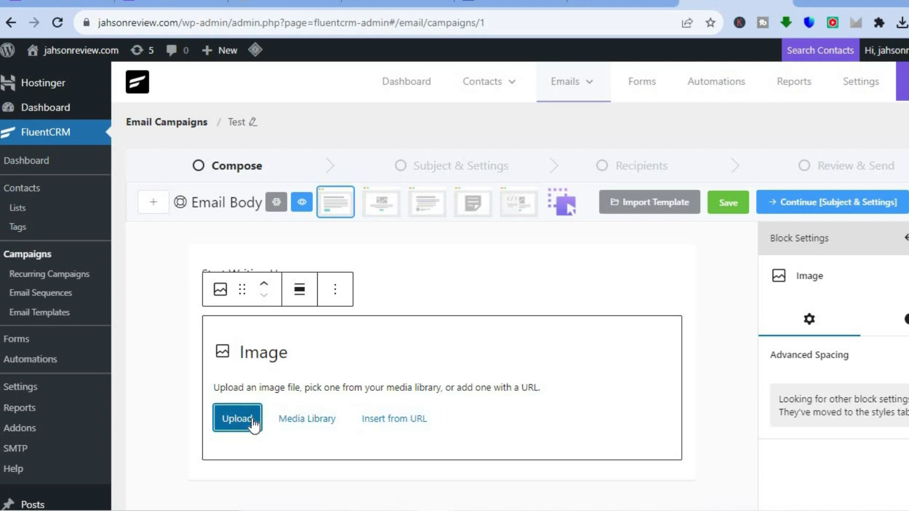
click(252, 419)
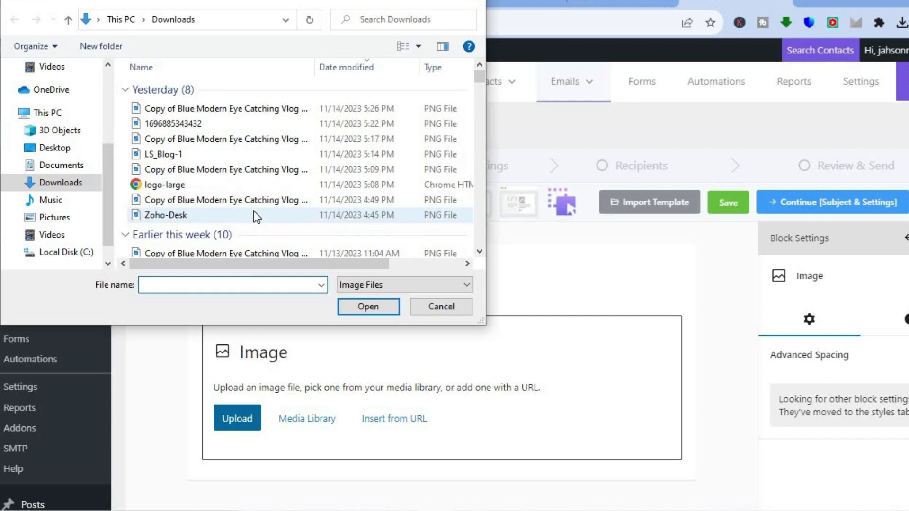
click(237, 140)
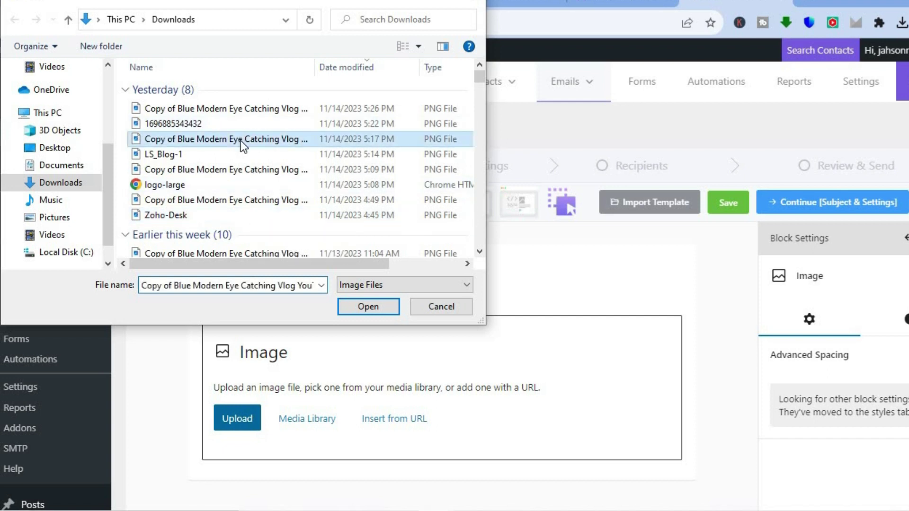
click(362, 307)
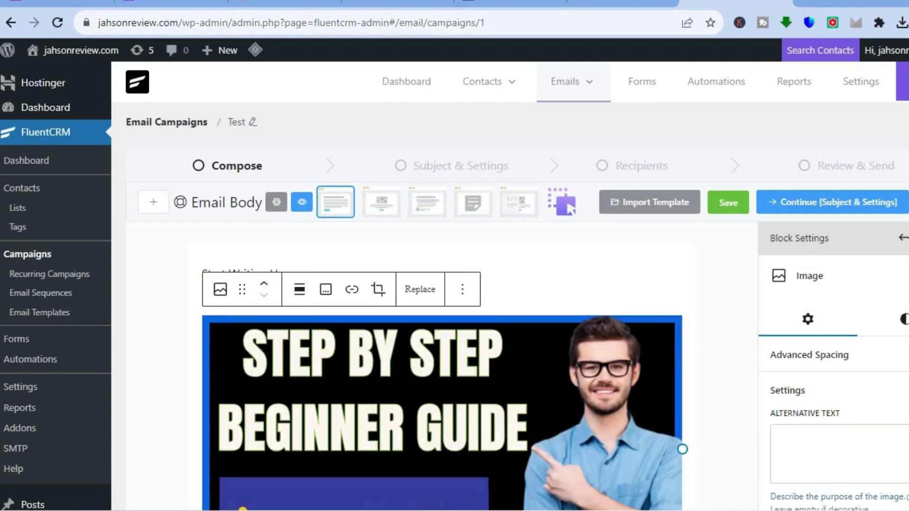
scroll(379, 284, down, 5)
scroll(379, 284, up, 2)
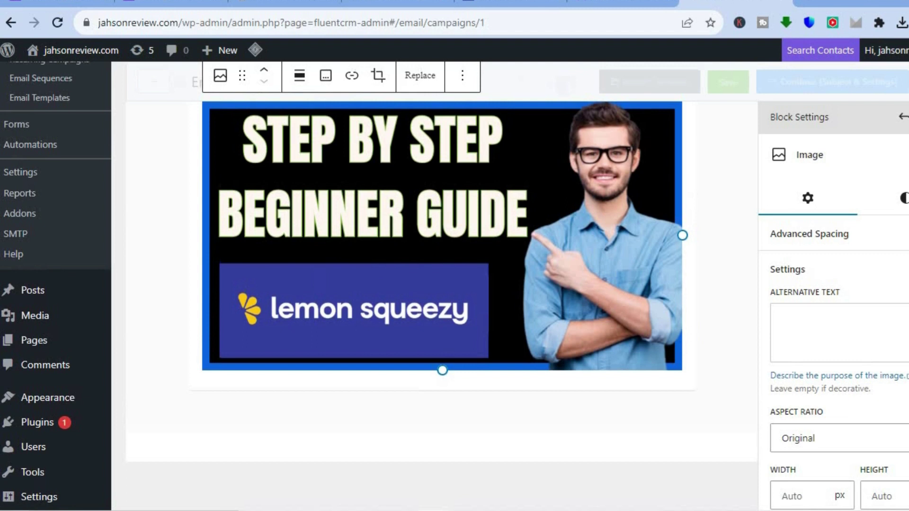
scroll(379, 284, up, 2)
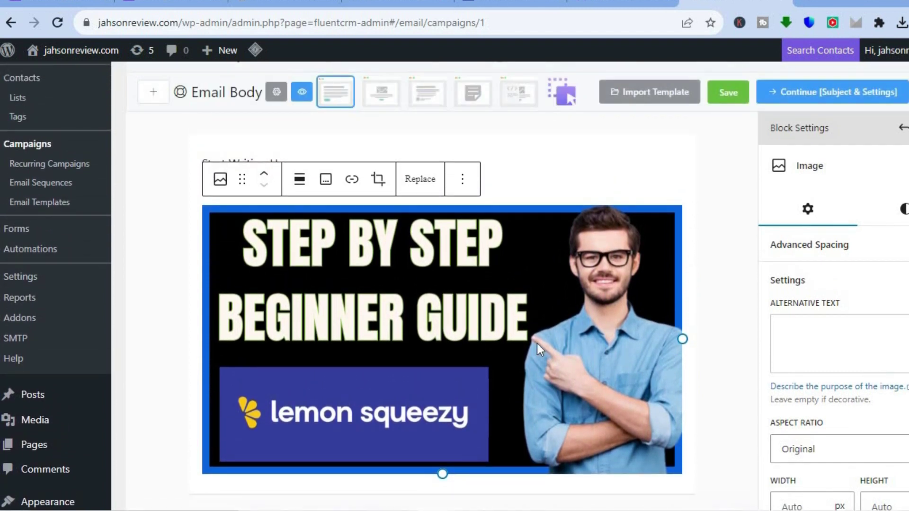
Add a Buttons block reading 'Click Here' below the image.
click(154, 92)
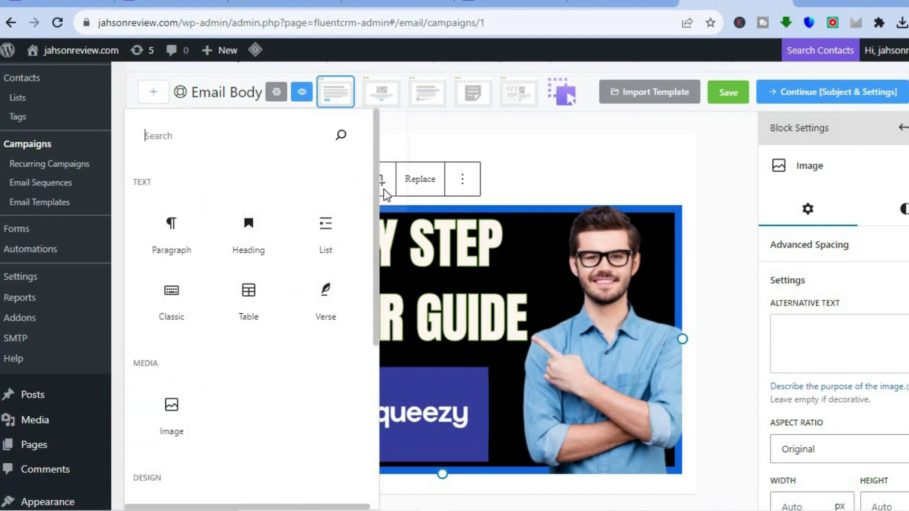
drag(376, 194, 370, 367)
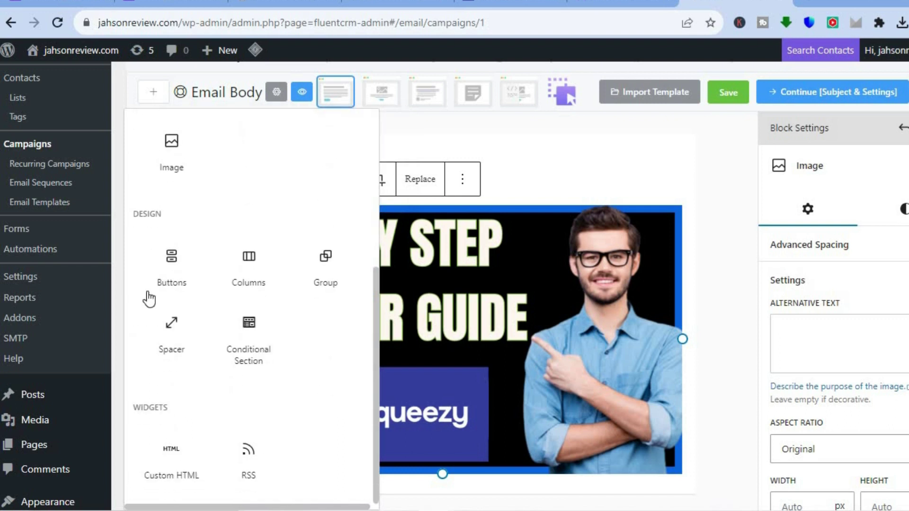
click(160, 271)
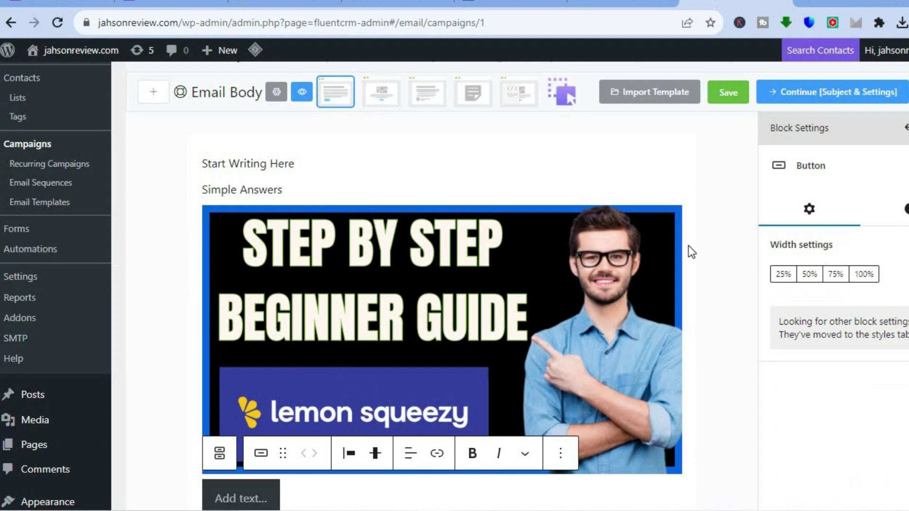
scroll(432, 371, down, 4)
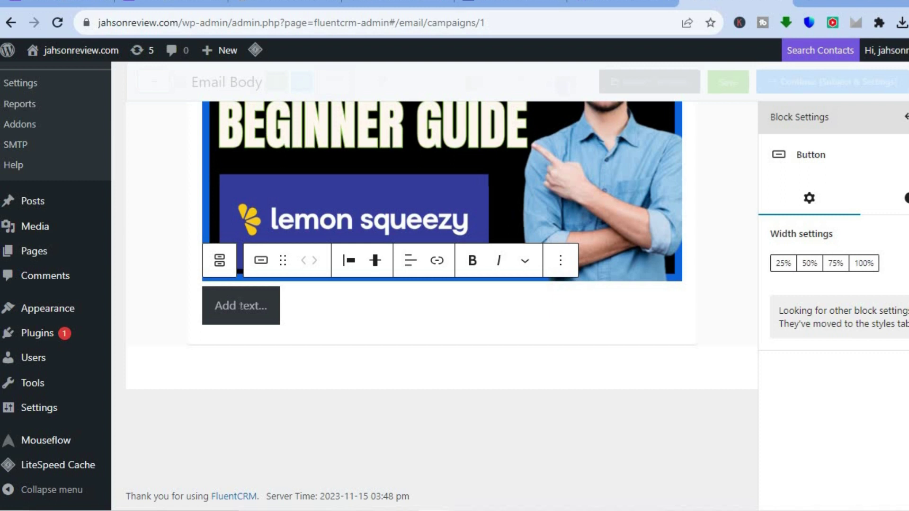
text(Click )
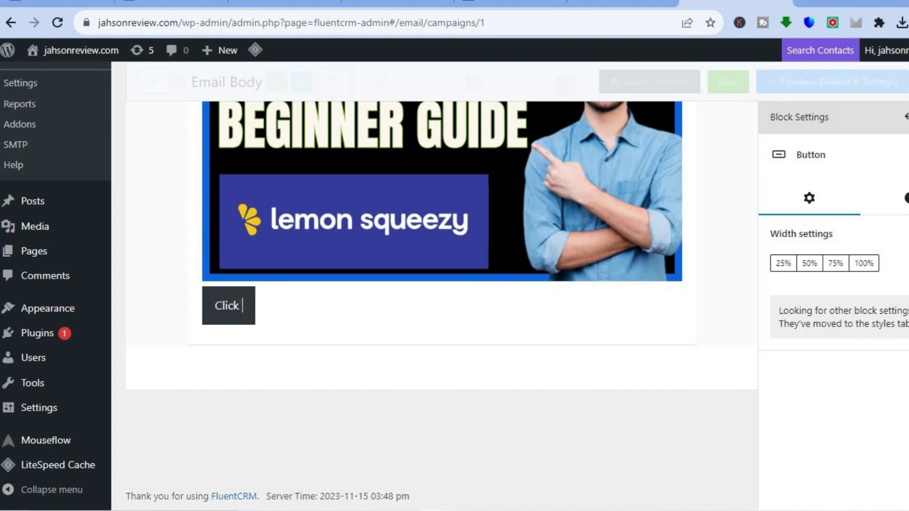
text(Here)
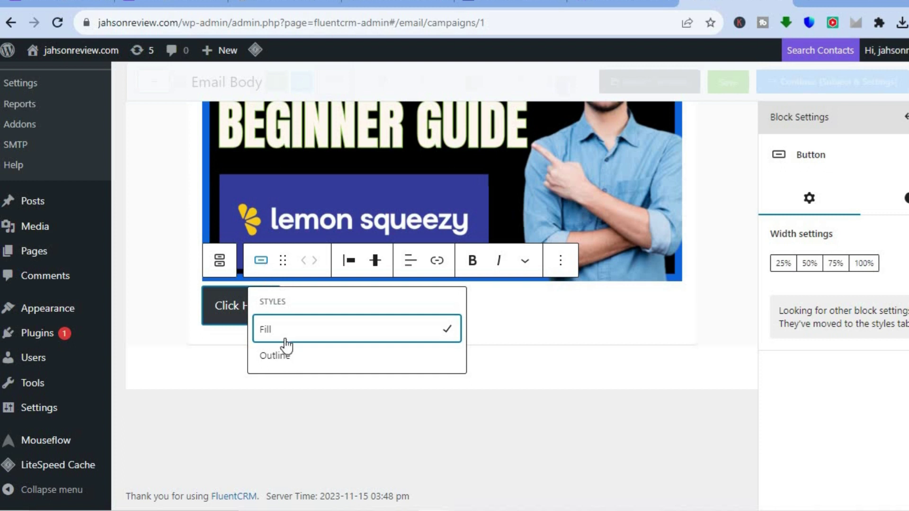
click(586, 379)
Save the email body and continue to the Subject & Settings step.
scroll(514, 205, up, 5)
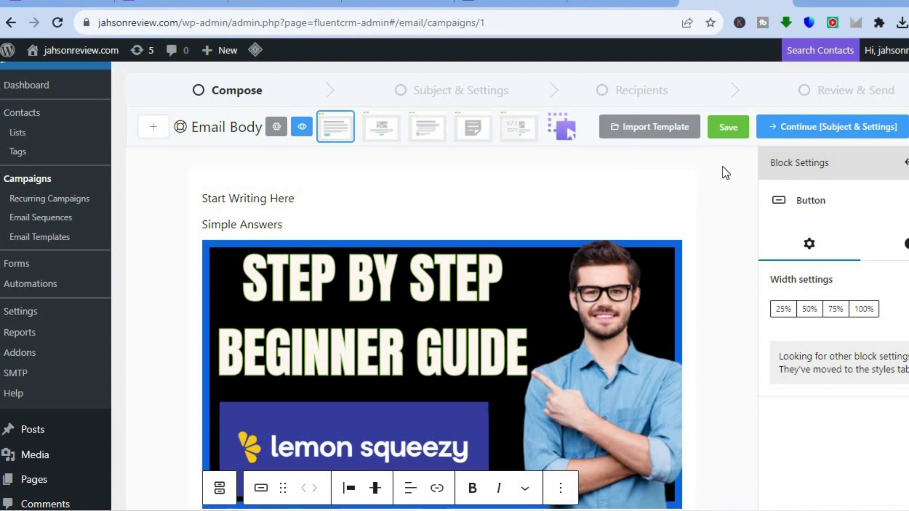
click(739, 136)
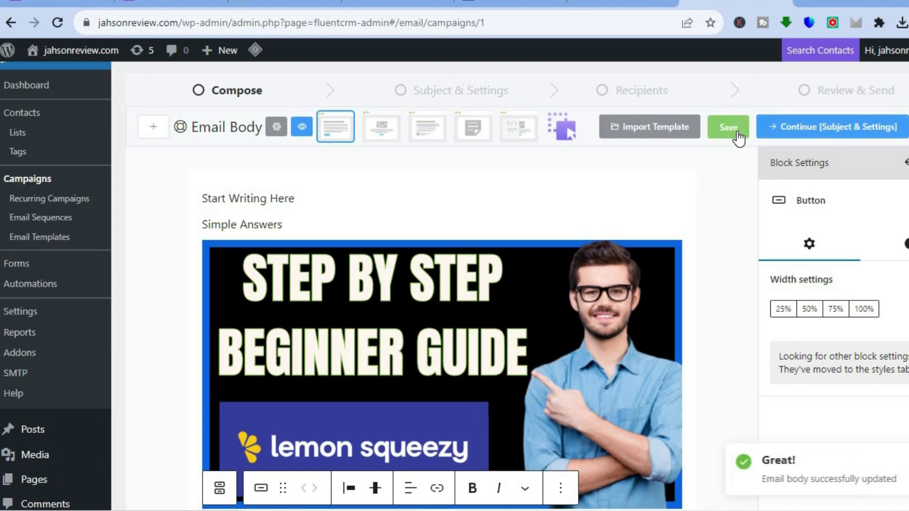
click(811, 127)
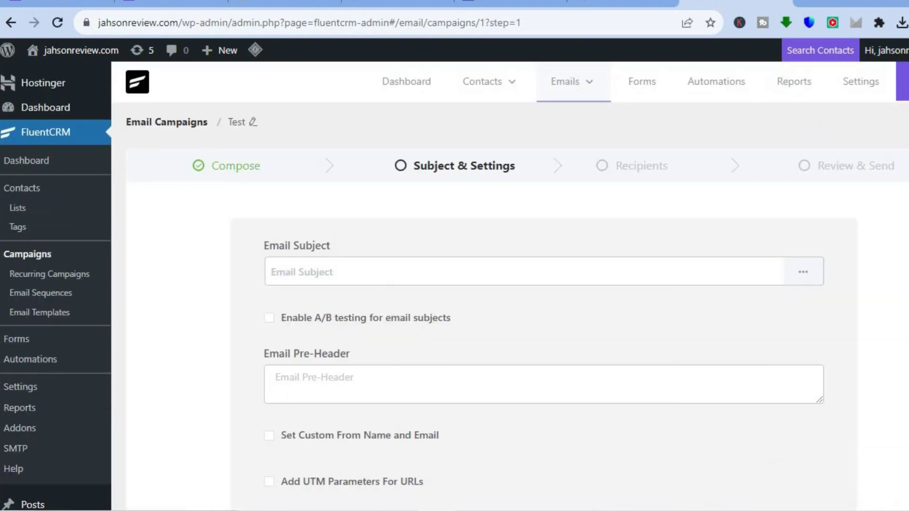
Set the email subject to 'test' and continue to the Recipients step.
scroll(510, 286, down, 3)
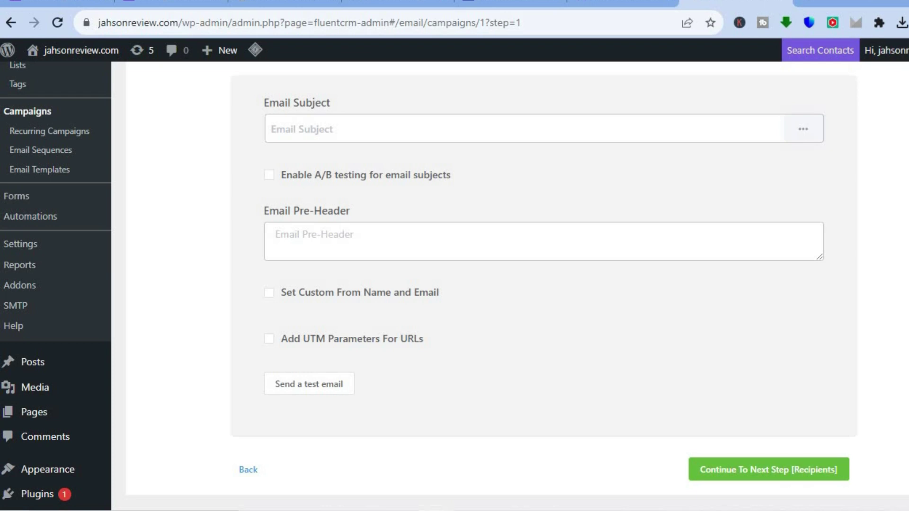
scroll(527, 307, down, 2)
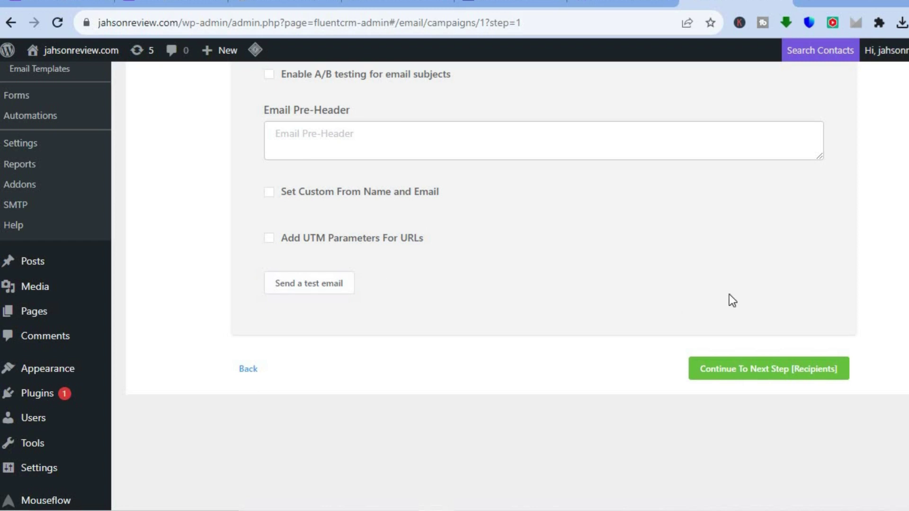
scroll(517, 284, up, 1)
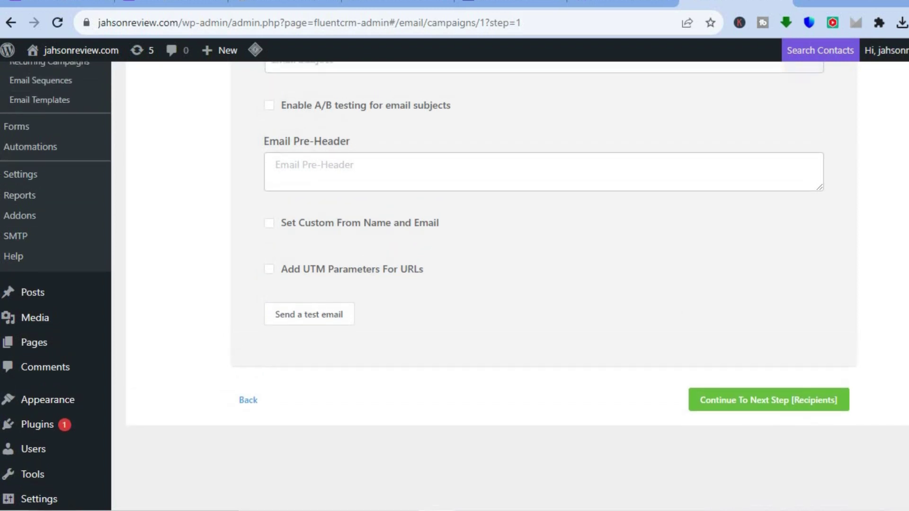
click(746, 401)
scroll(533, 274, up, 5)
click(460, 268)
text(test)
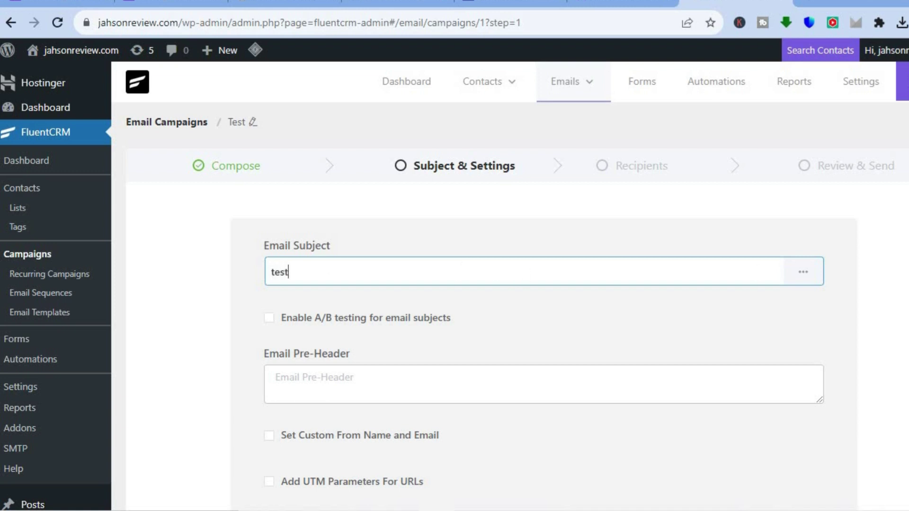
scroll(757, 272, down, 6)
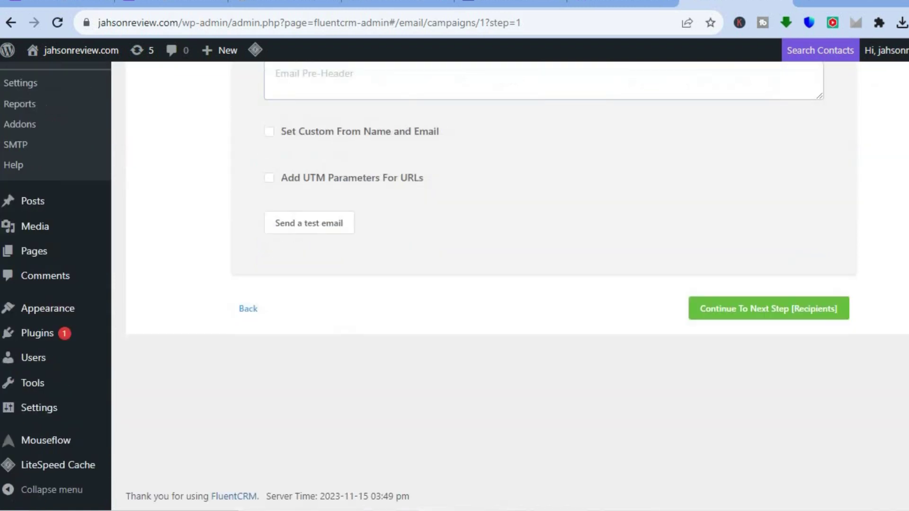
click(767, 313)
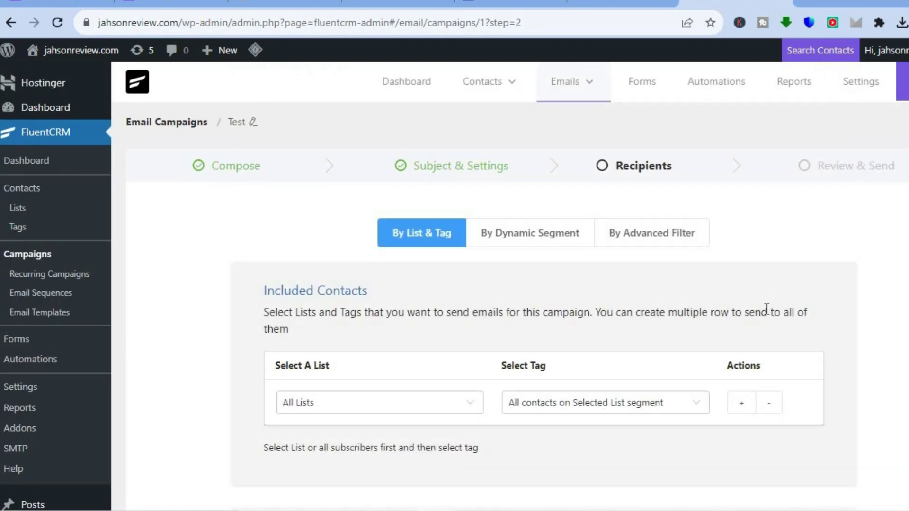
Review the Test campaign's Recipients step, then go to the FluentCRM Forms page.
scroll(510, 286, down, 2)
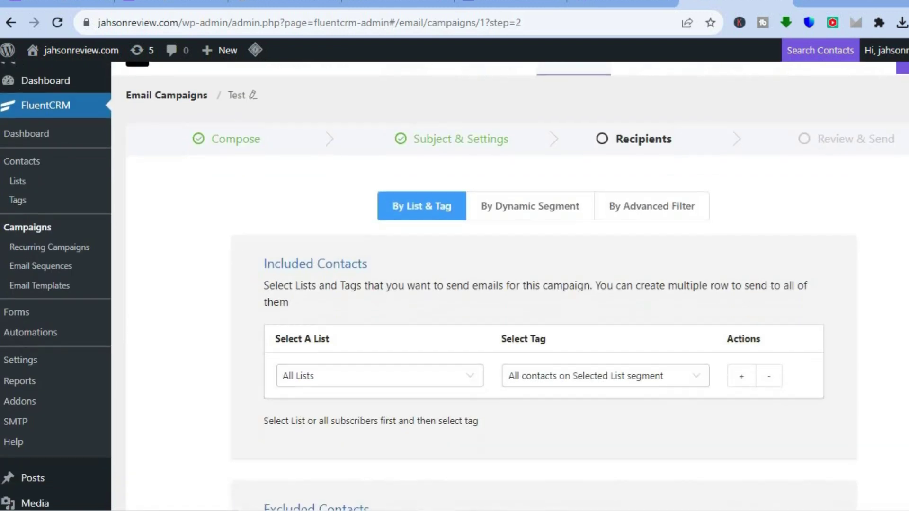
scroll(511, 286, down, 4)
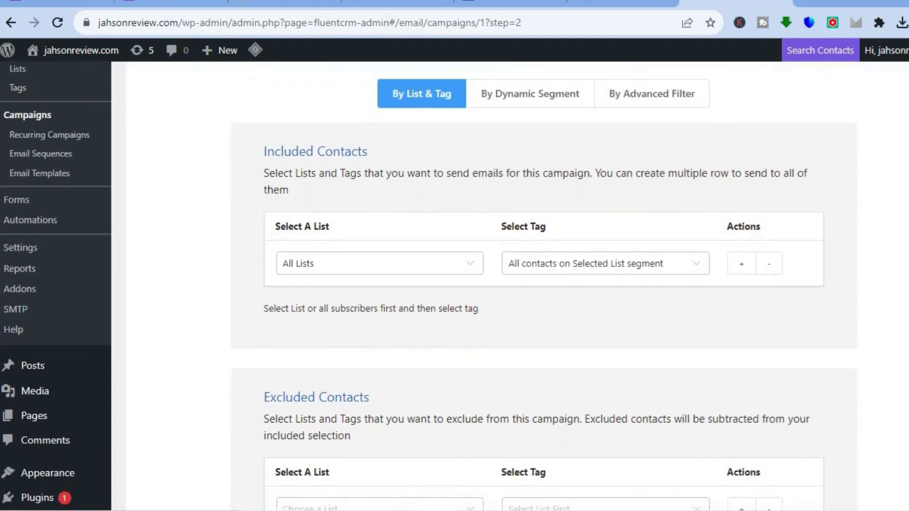
scroll(510, 286, down, 1)
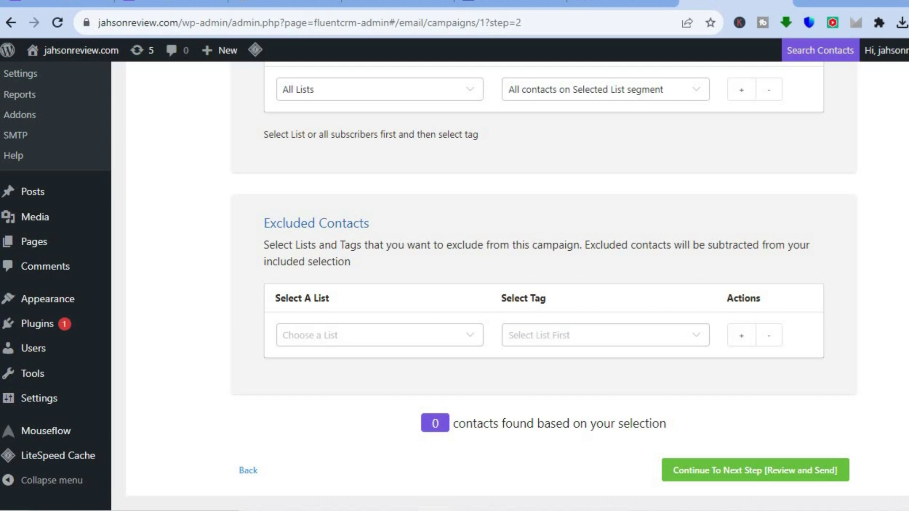
scroll(510, 286, up, 7)
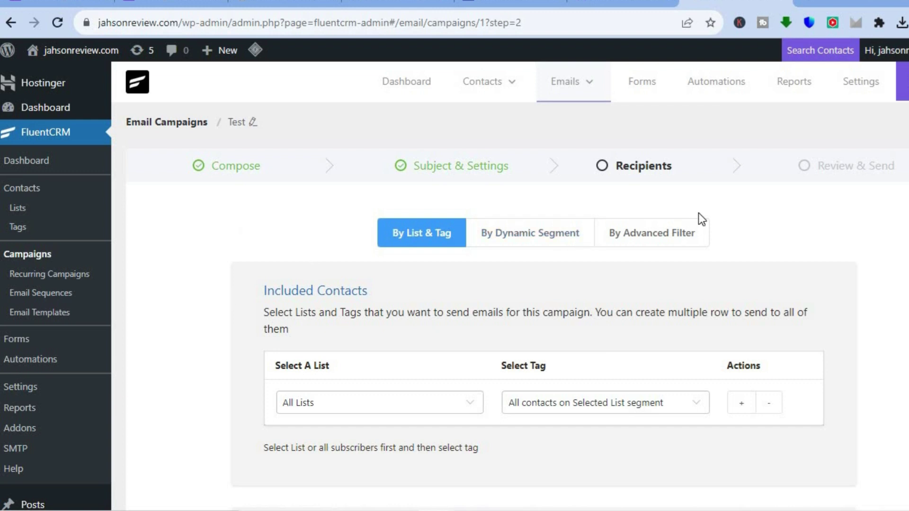
click(652, 85)
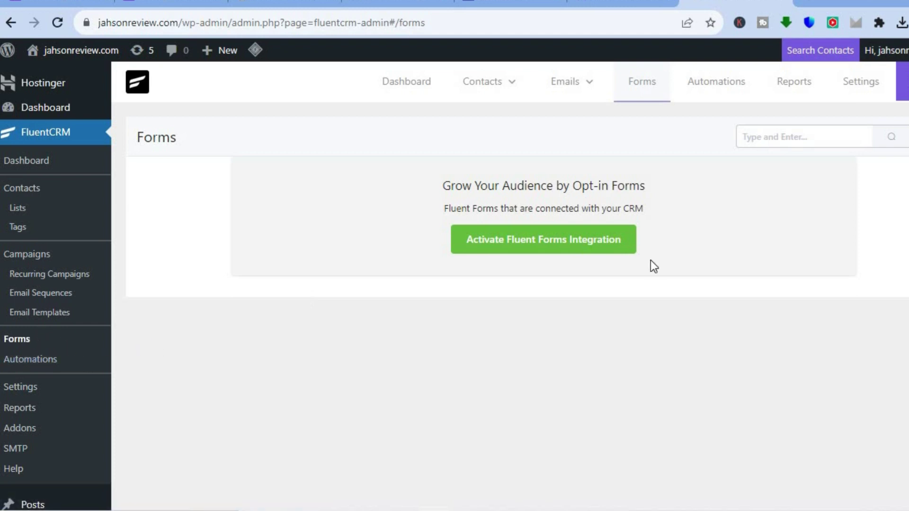
Activate the Fluent Forms integration and attempt a simple opt-in form before dismissing the panel.
click(549, 246)
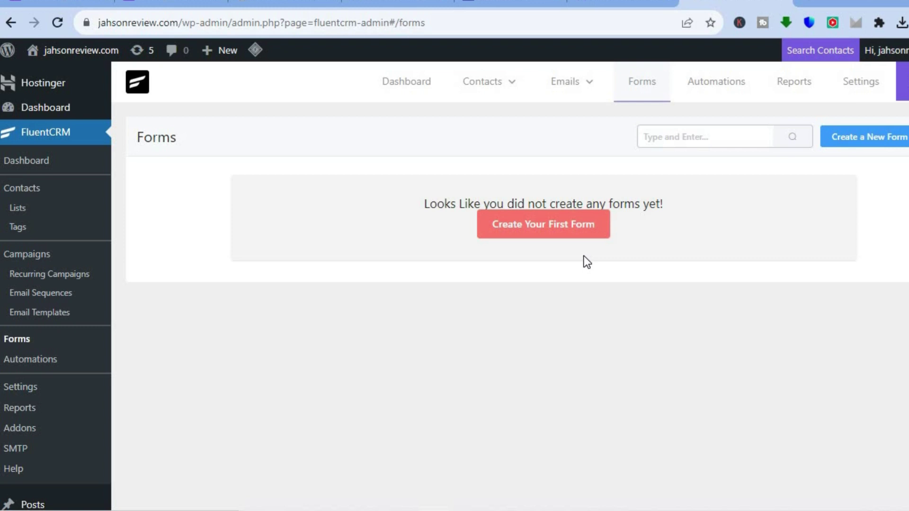
click(533, 219)
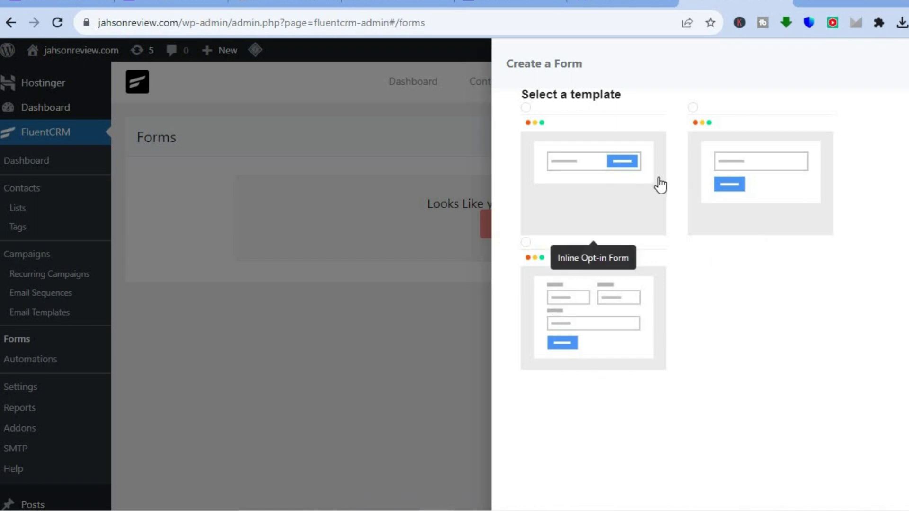
click(761, 181)
click(560, 423)
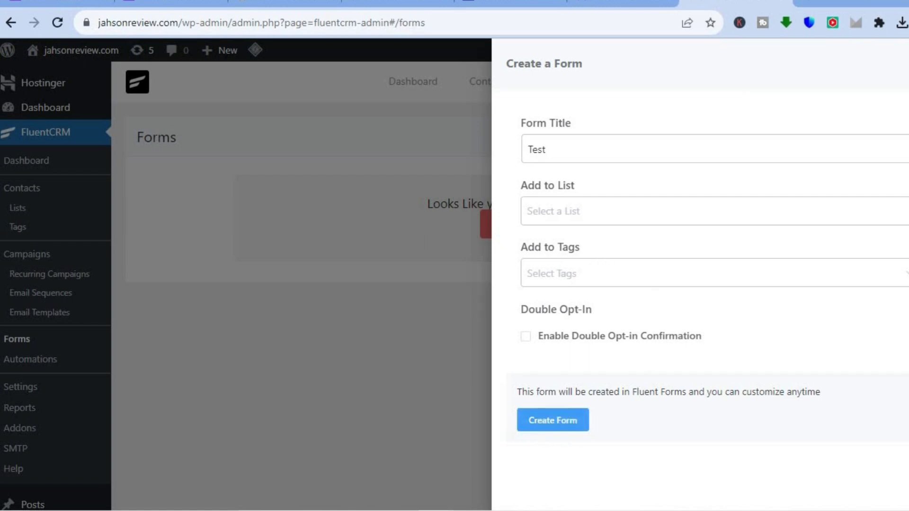
key(Escape)
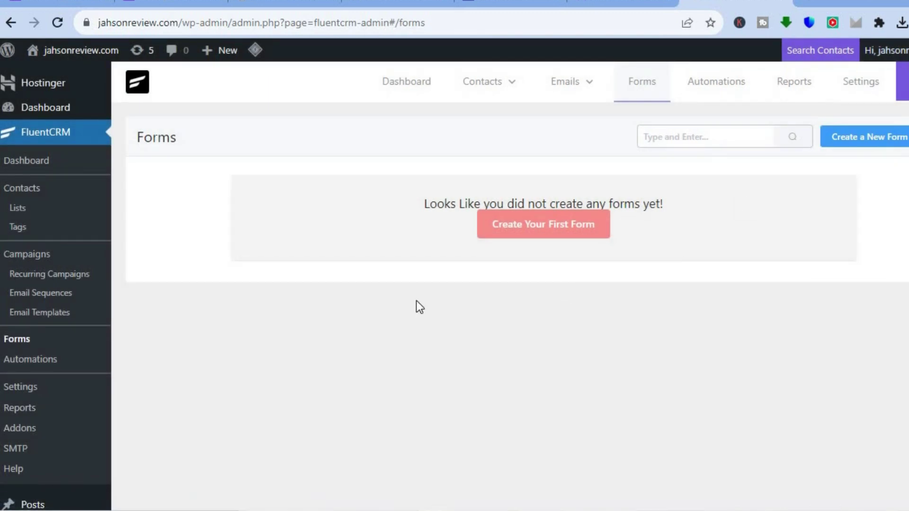
Create an automation funnel labelled TEST with the New Form Submission (Fluent Forms) trigger.
click(61, 362)
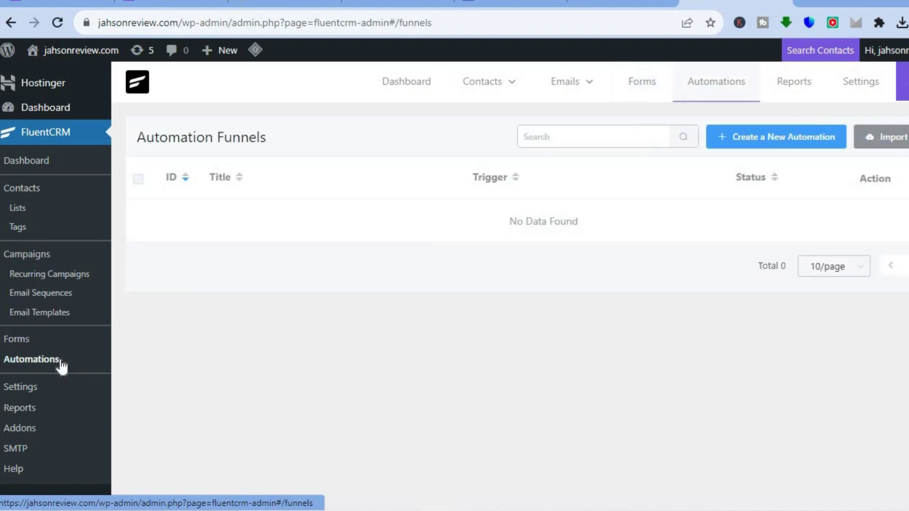
click(799, 142)
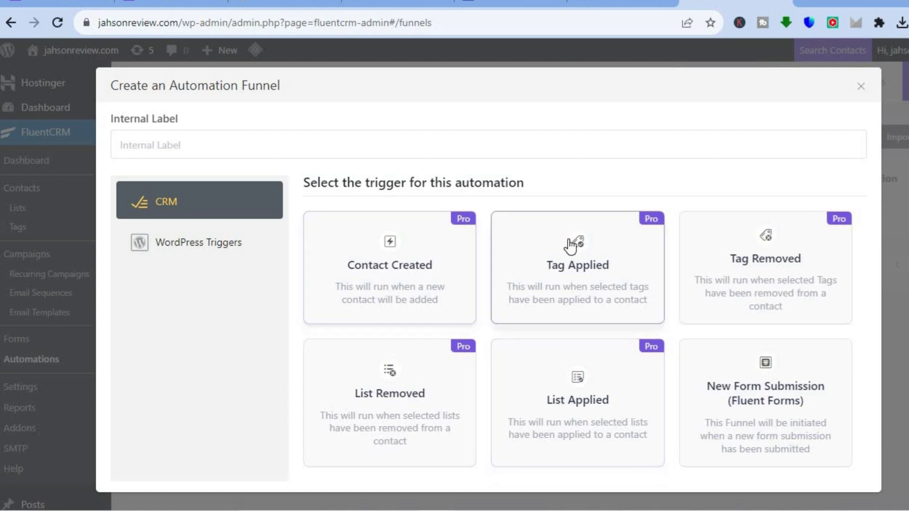
click(764, 405)
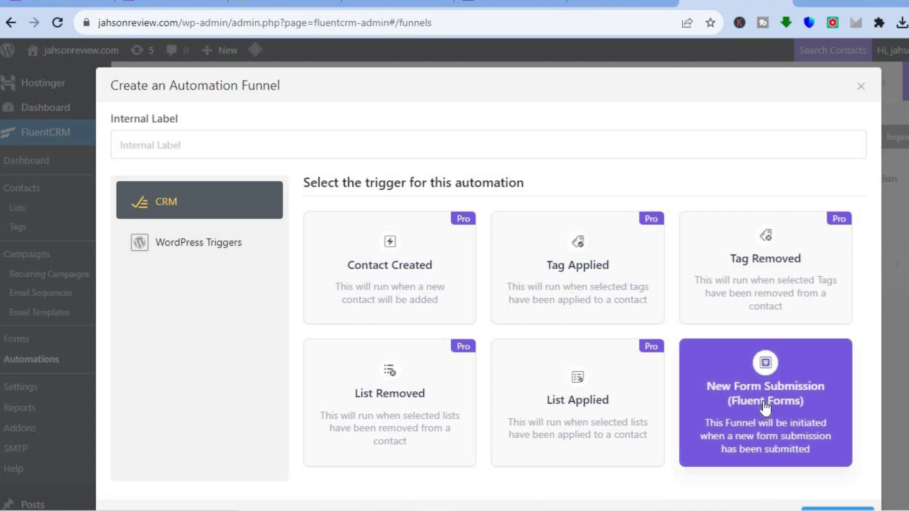
scroll(488, 256, down, 2)
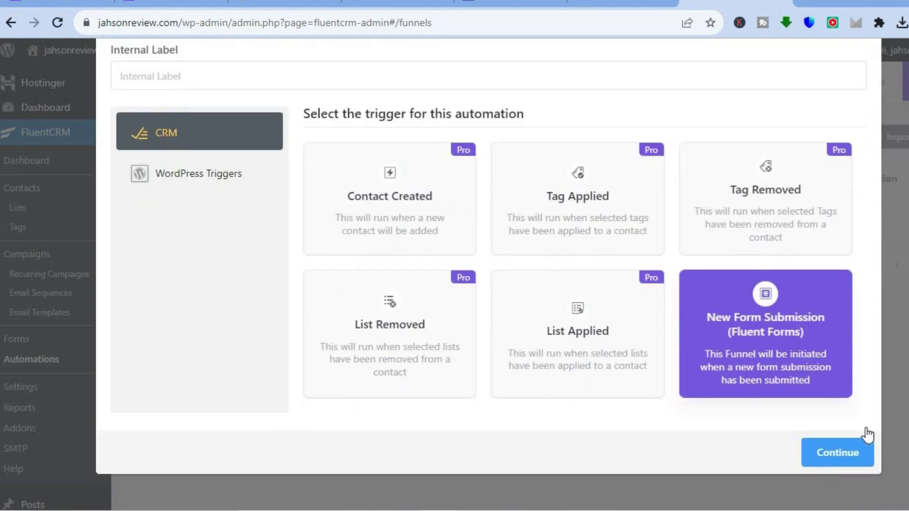
click(844, 456)
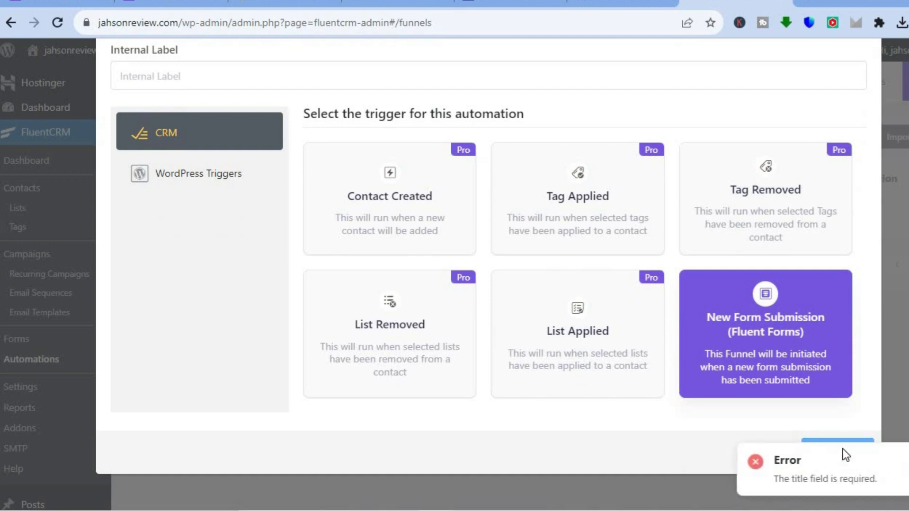
click(297, 73)
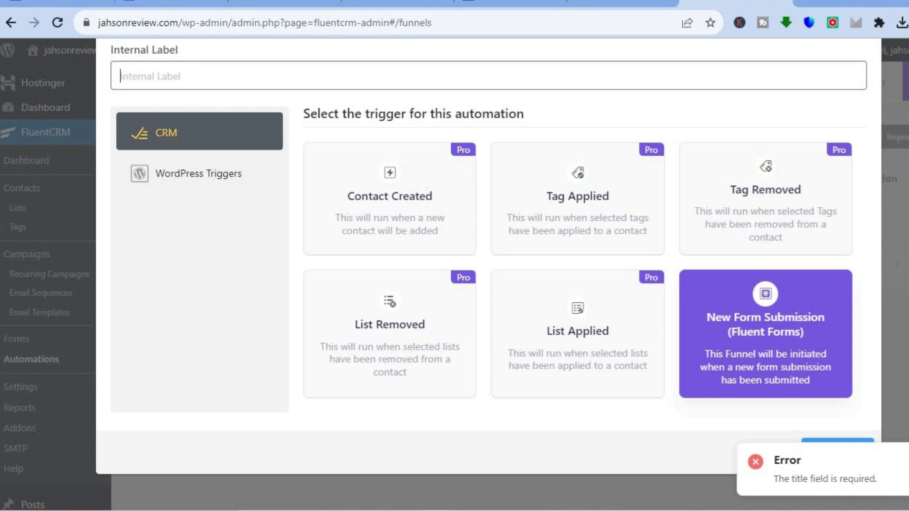
scroll(304, 151, up, 2)
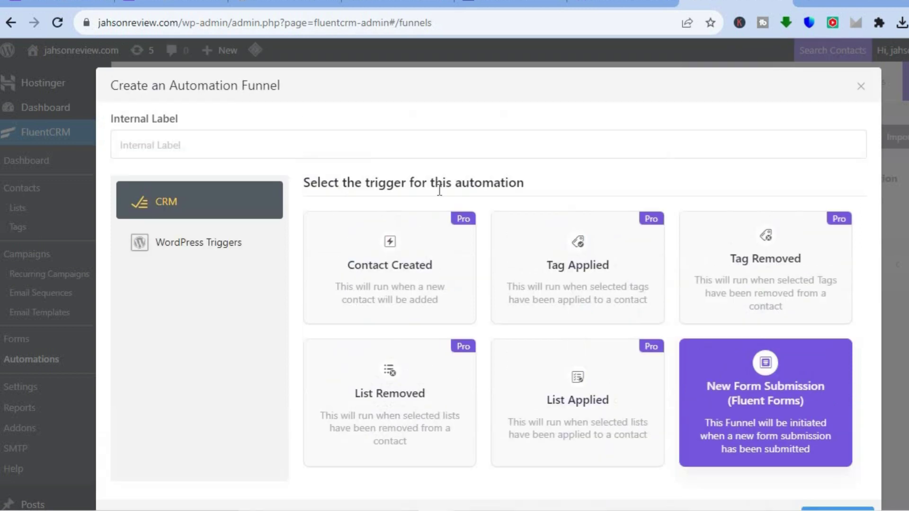
click(303, 151)
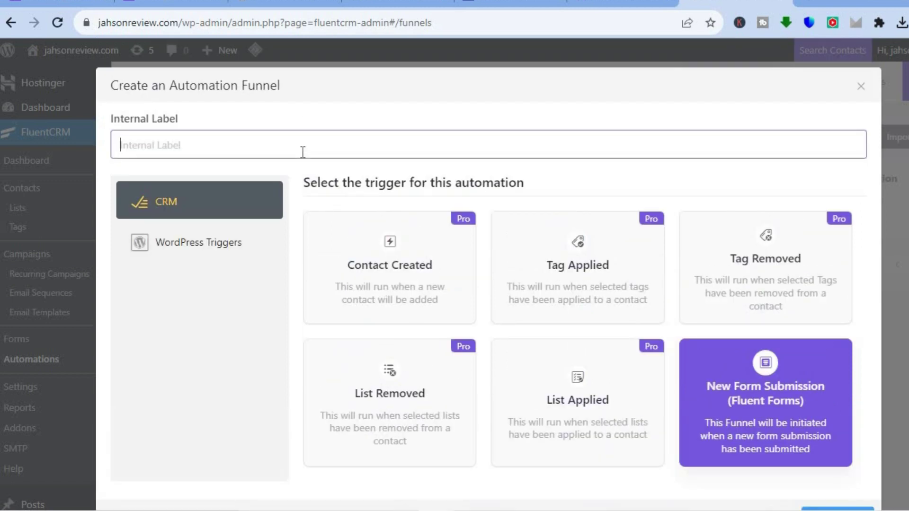
text(TEST)
scroll(488, 284, down, 2)
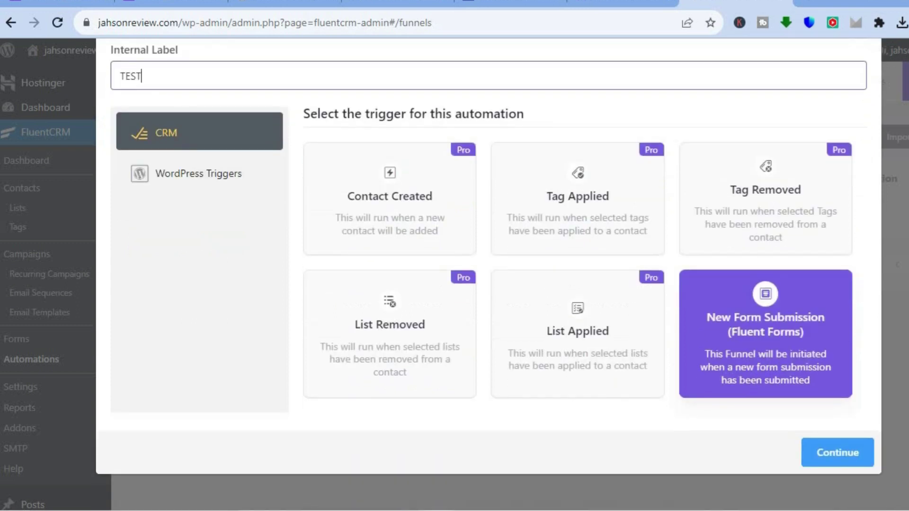
click(835, 452)
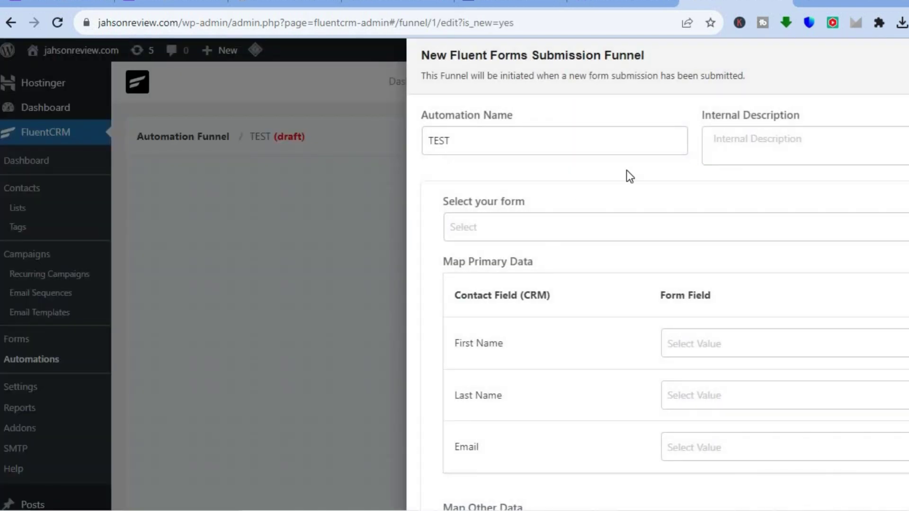
Close the TEST trigger settings, peek at the Add Action block list, and close it.
scroll(663, 299, down, 4)
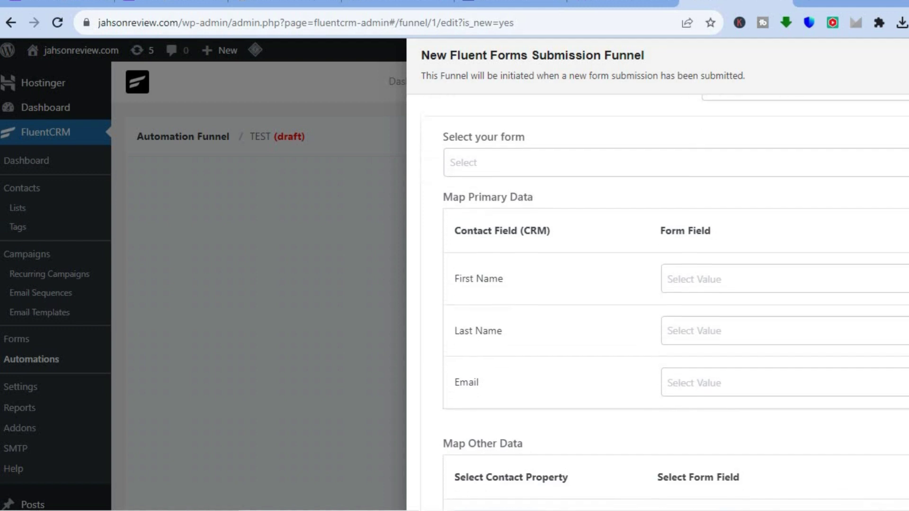
scroll(676, 303, down, 3)
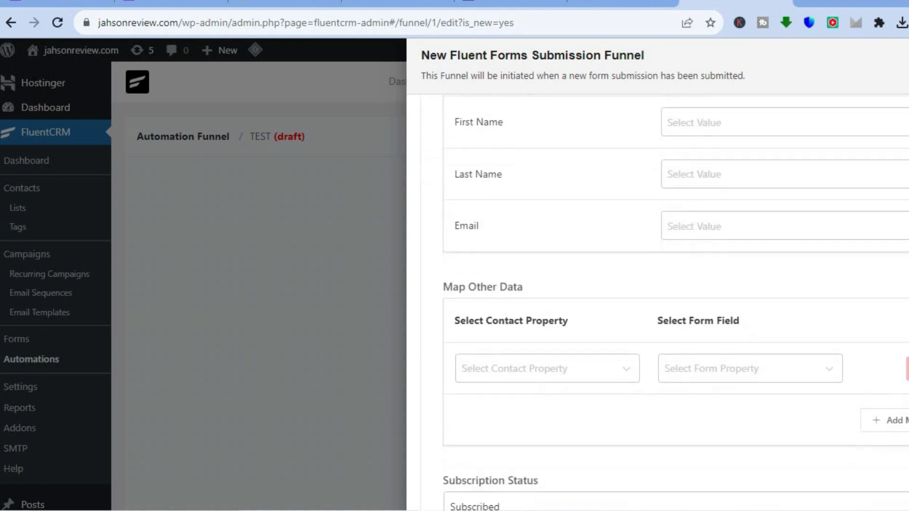
scroll(663, 303, down, 3)
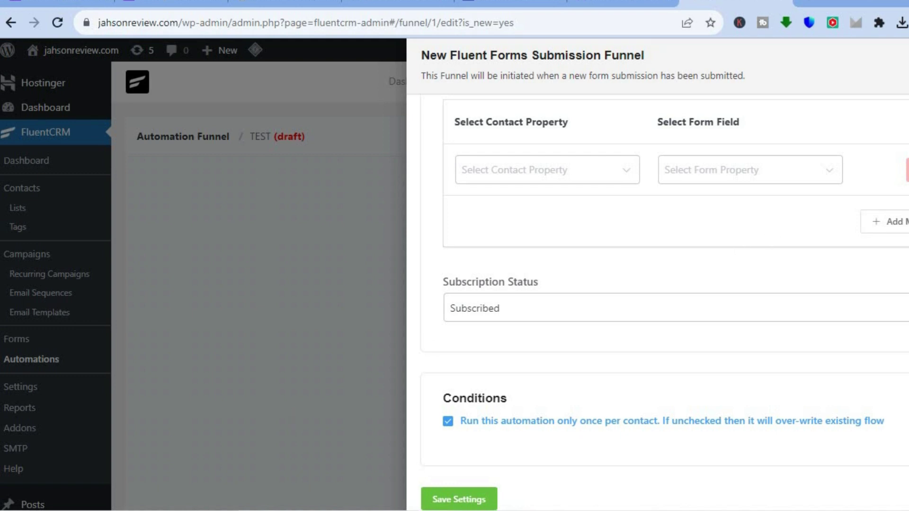
key(Escape)
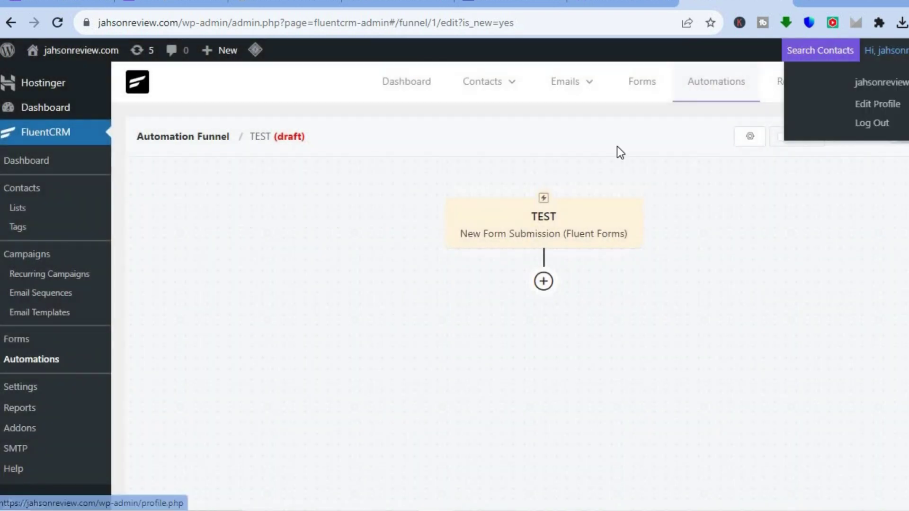
click(543, 281)
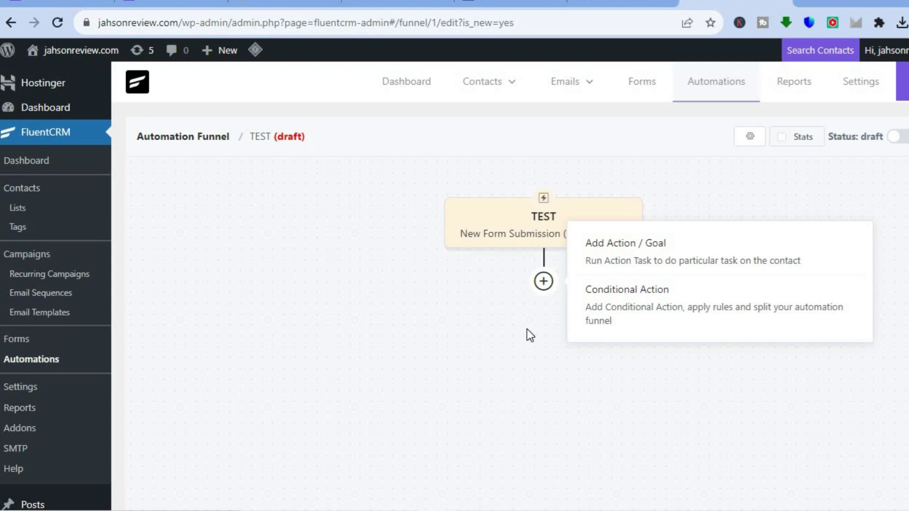
click(547, 283)
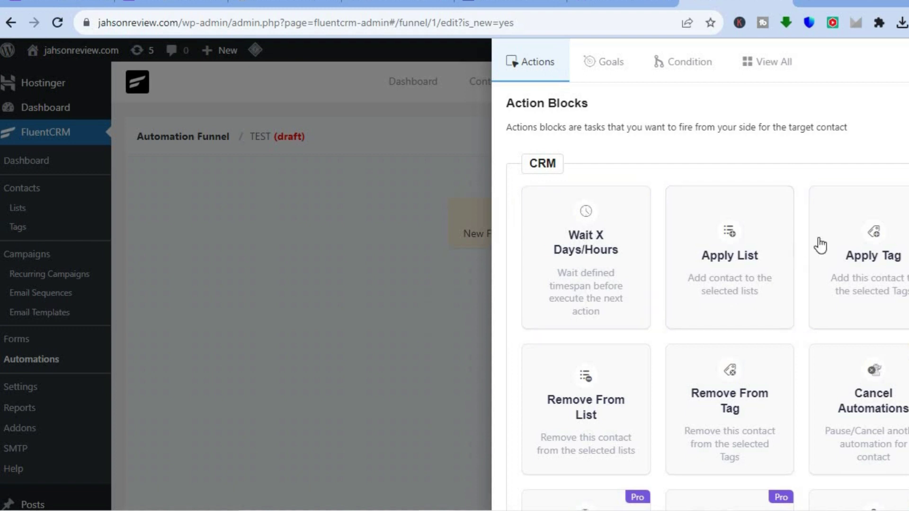
key(Escape)
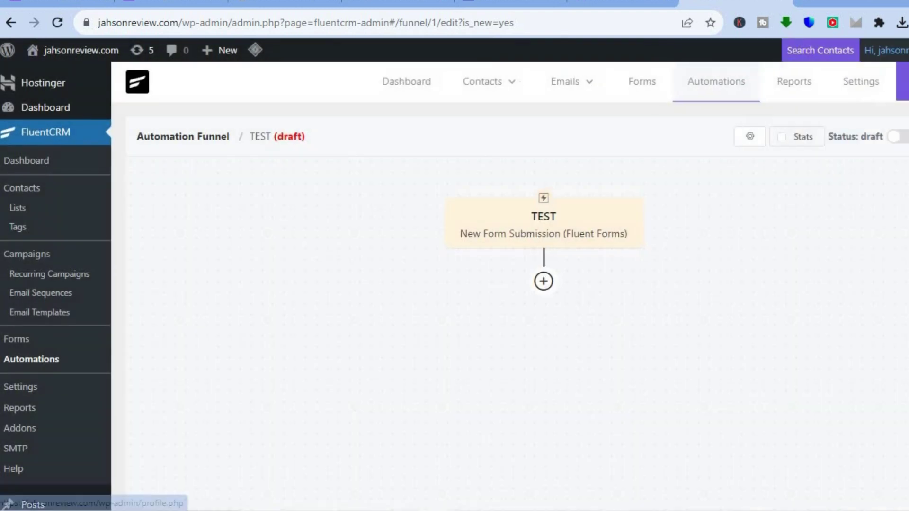